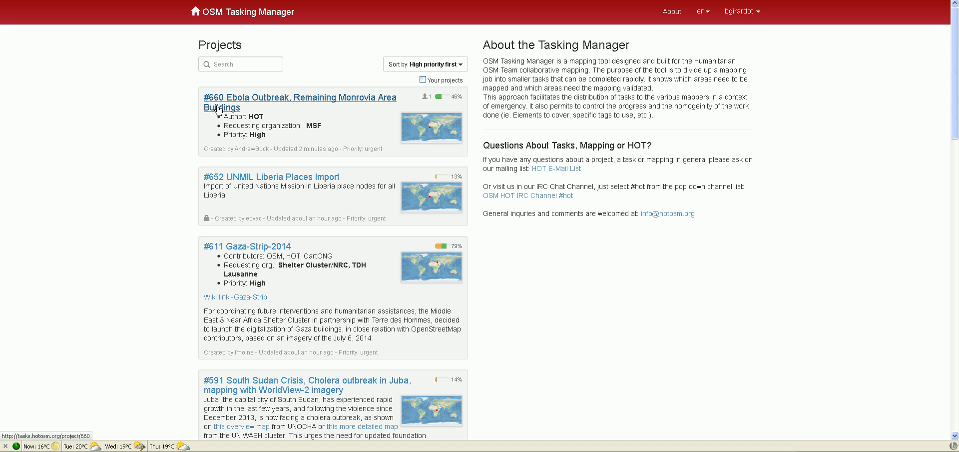
- Open project #660, Ebola Outbreak, Remaining Monrovia Area Buildings, and start mapping its task #82
{"action": "left_click", "coordinate": [219, 107]}
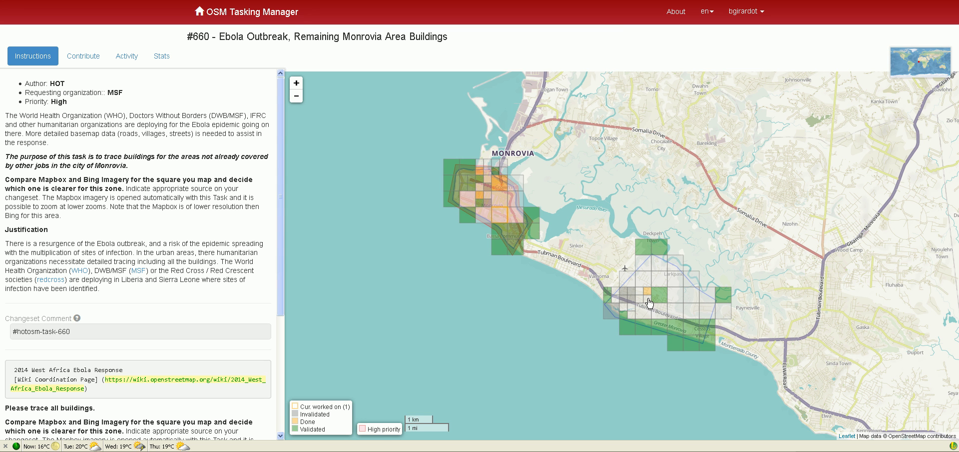
{"action": "left_click", "coordinate": [649, 302]}
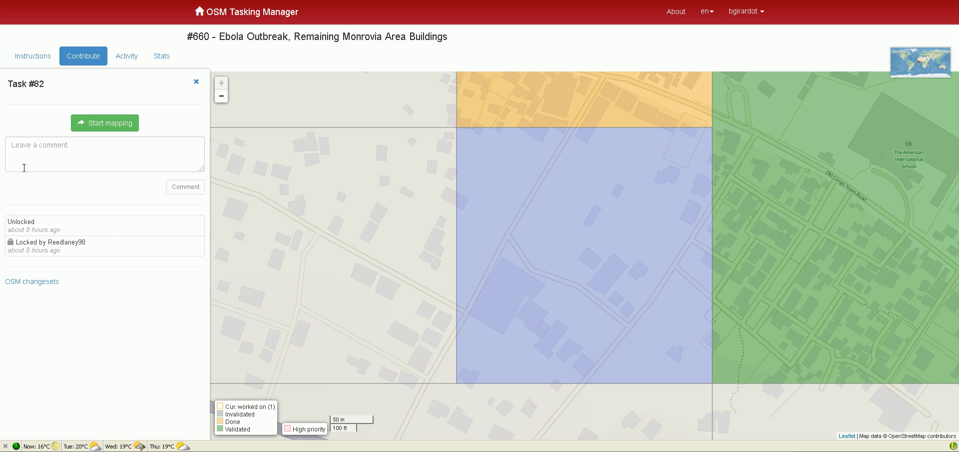
{"action": "left_click", "coordinate": [111, 128]}
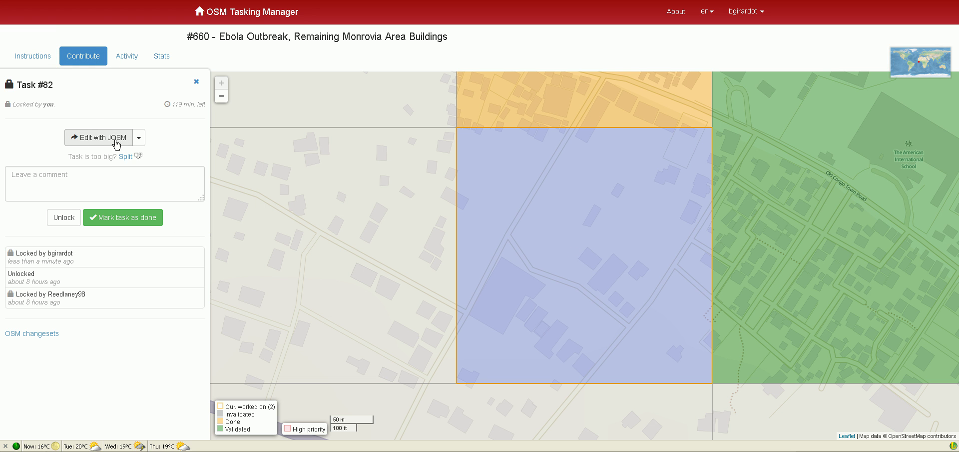
- Open the locked task in the iD editor and discard the unsaved changes from the previous editing session
{"action": "left_click", "coordinate": [138, 138]}
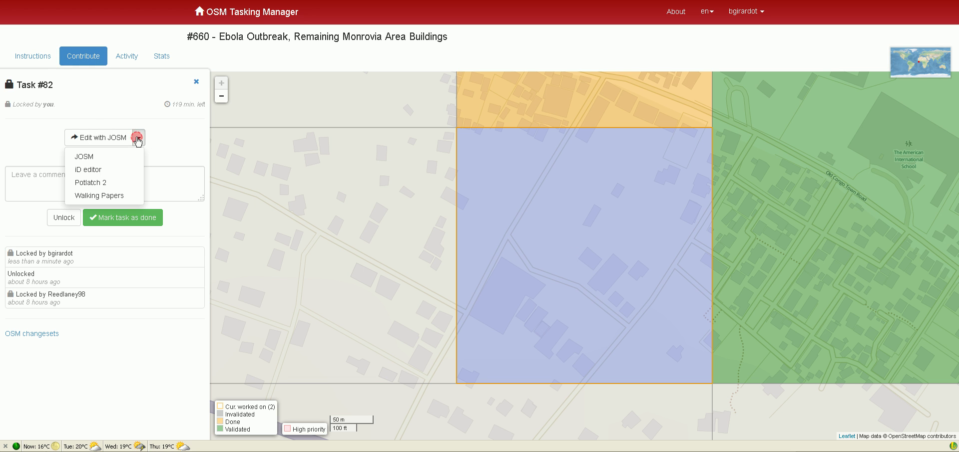
{"action": "left_click", "coordinate": [88, 172]}
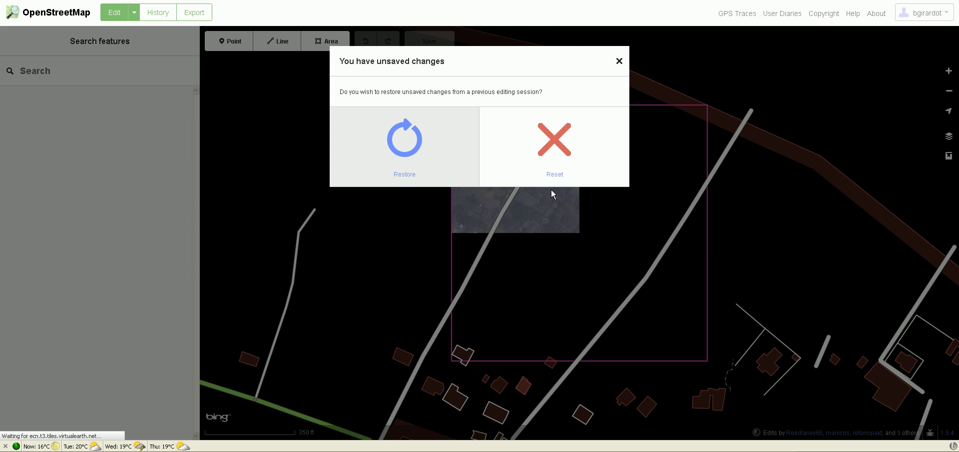
{"action": "left_click", "coordinate": [554, 141]}
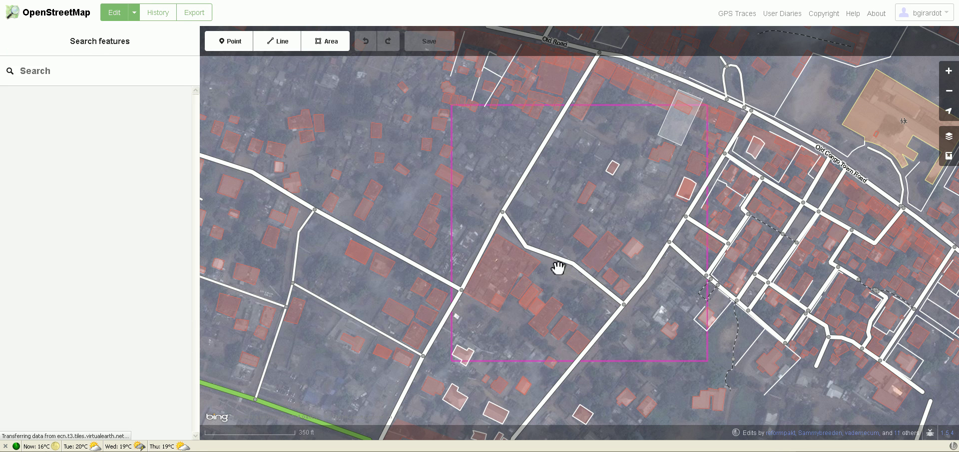
- Compare the Mapbox Satellite background with Bing aerial imagery over the task square at several zoom levels, then return to Bing
{"action": "scroll", "coordinate": [553, 234], "scroll_direction": "up", "scroll_amount": 2}
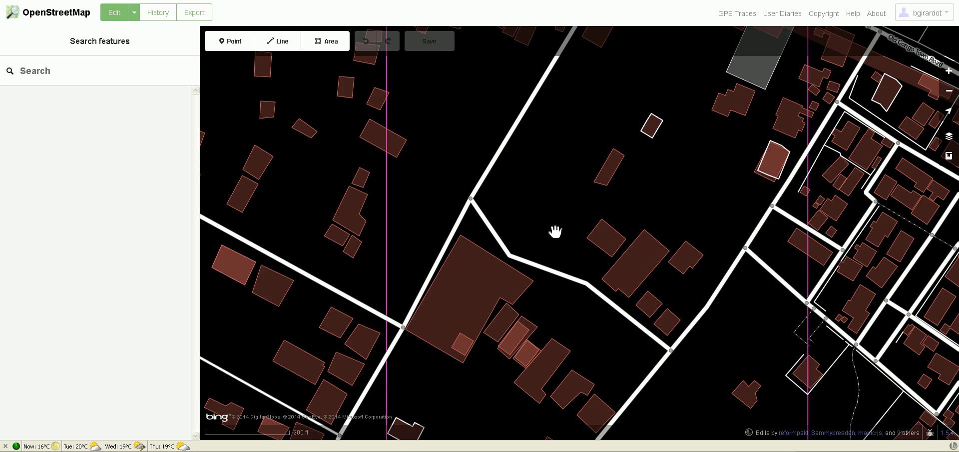
{"action": "scroll", "coordinate": [556, 231], "scroll_direction": "up", "scroll_amount": 2}
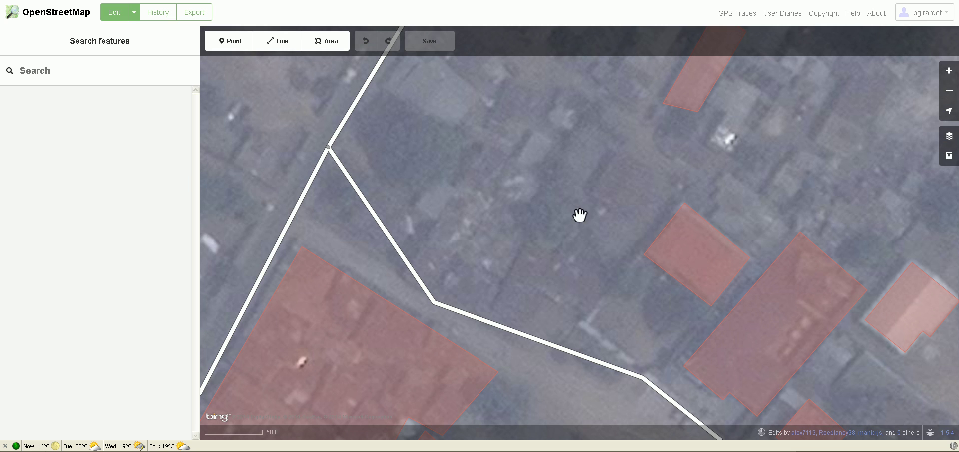
{"action": "left_click_drag", "start_coordinate": [579, 215], "coordinate": [447, 248]}
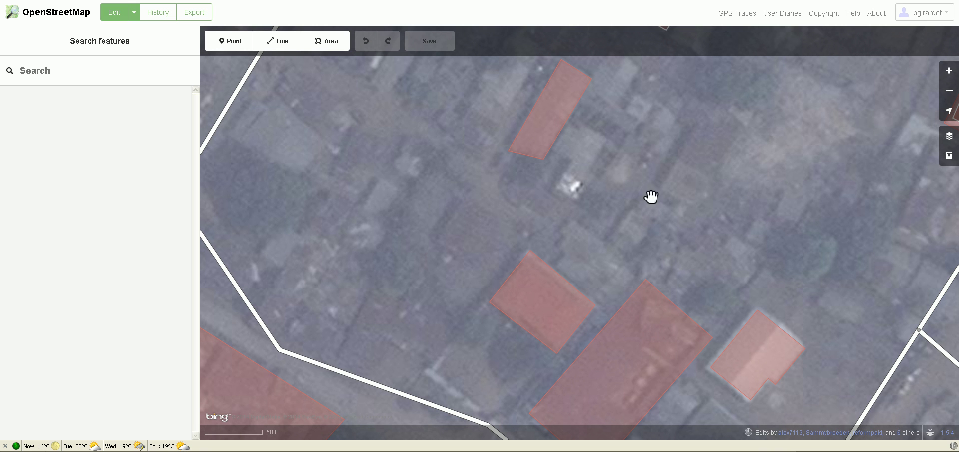
{"action": "left_click", "coordinate": [950, 138]}
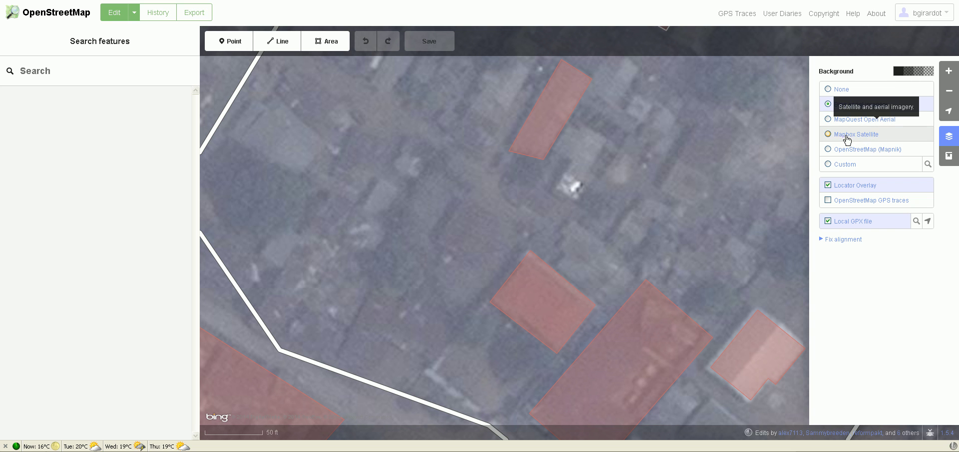
{"action": "left_click", "coordinate": [828, 135]}
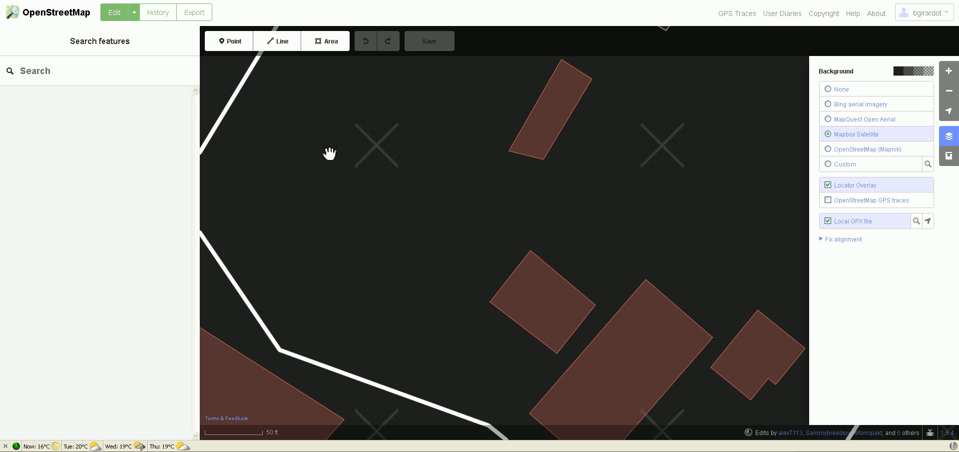
{"action": "scroll", "coordinate": [460, 236], "scroll_direction": "down", "scroll_amount": 2}
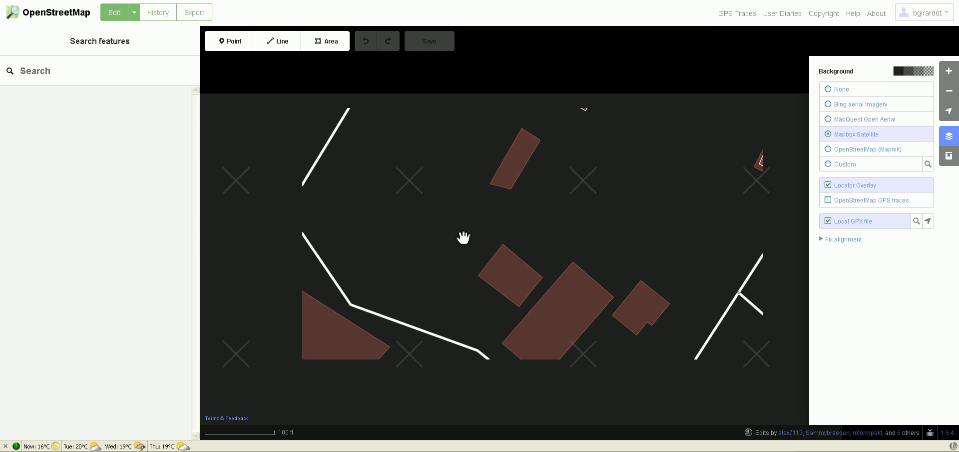
{"action": "scroll", "coordinate": [464, 237], "scroll_direction": "down", "scroll_amount": 2}
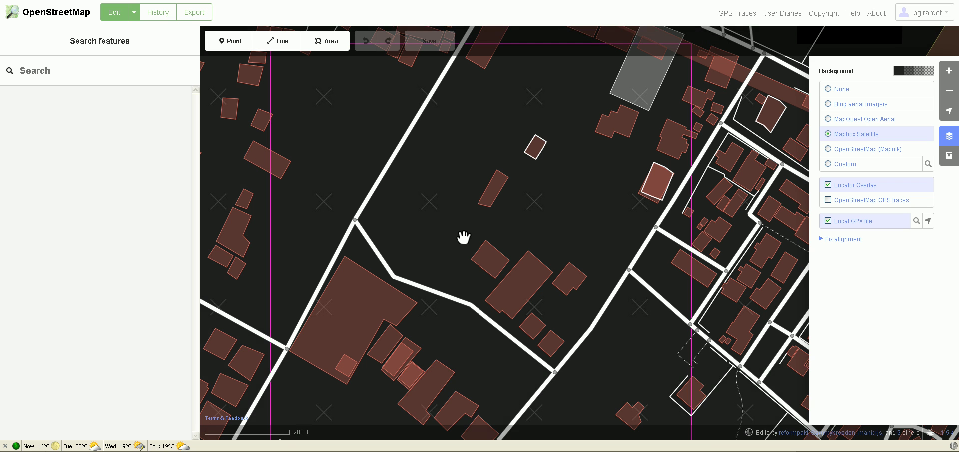
{"action": "scroll", "coordinate": [463, 237], "scroll_direction": "down", "scroll_amount": 1}
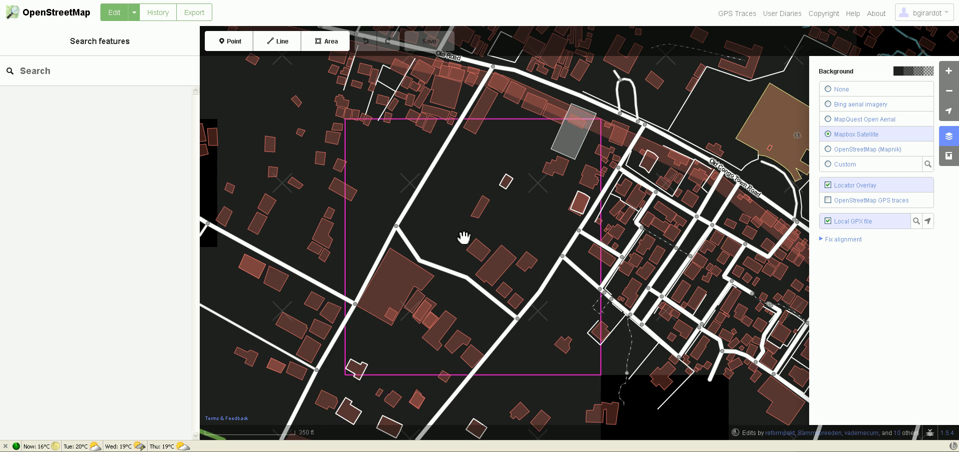
{"action": "scroll", "coordinate": [463, 237], "scroll_direction": "down", "scroll_amount": 1}
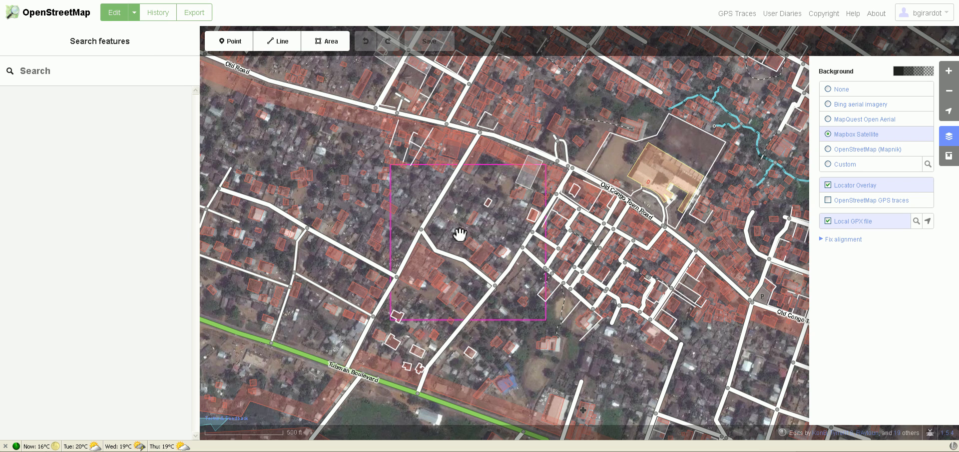
{"action": "scroll", "coordinate": [462, 235], "scroll_direction": "up", "scroll_amount": 1}
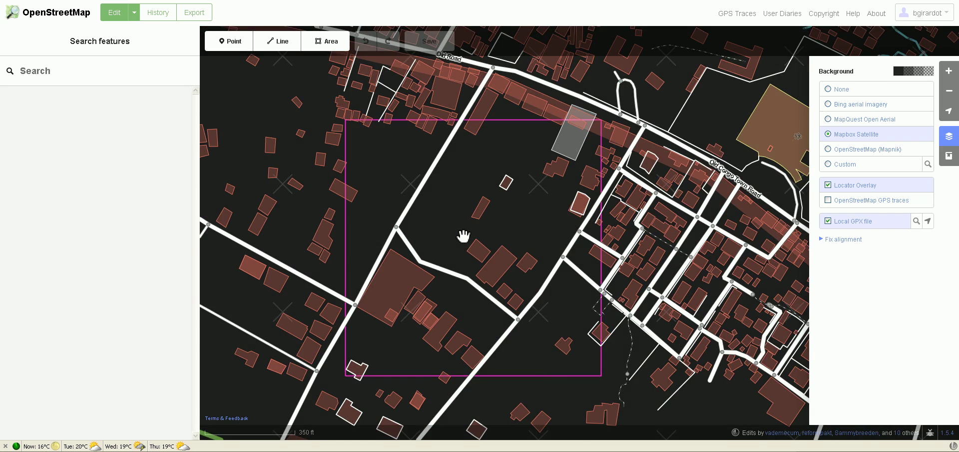
{"action": "scroll", "coordinate": [464, 235], "scroll_direction": "down", "scroll_amount": 2}
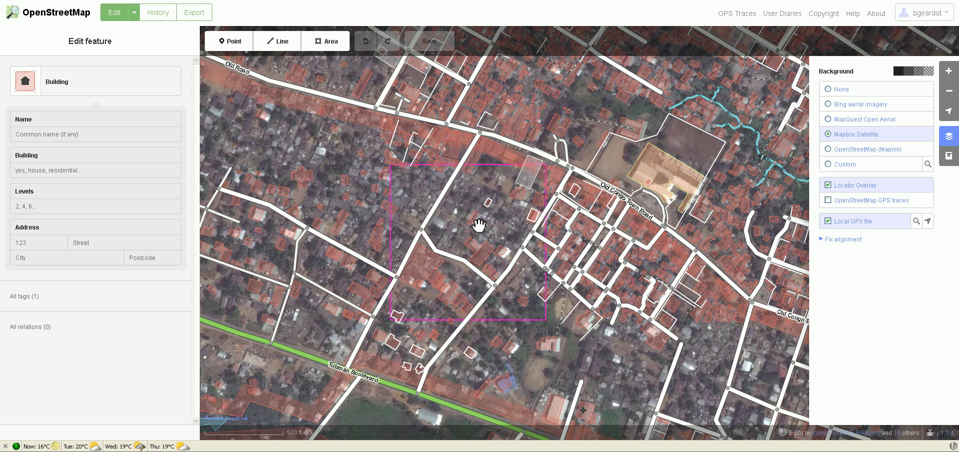
{"action": "left_click", "coordinate": [848, 106]}
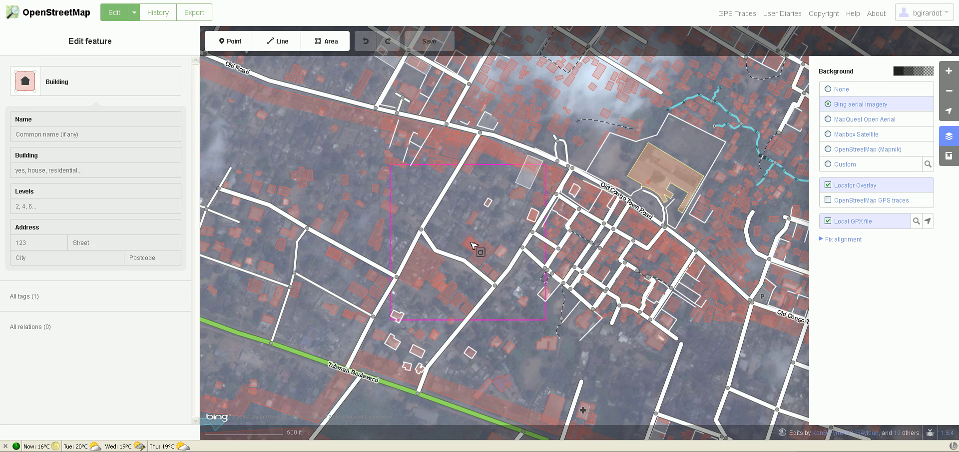
- Examine the Bing imagery at close range across the eastern part of the task square for buildings not yet traced
{"action": "scroll", "coordinate": [457, 235], "scroll_direction": "up", "scroll_amount": 5}
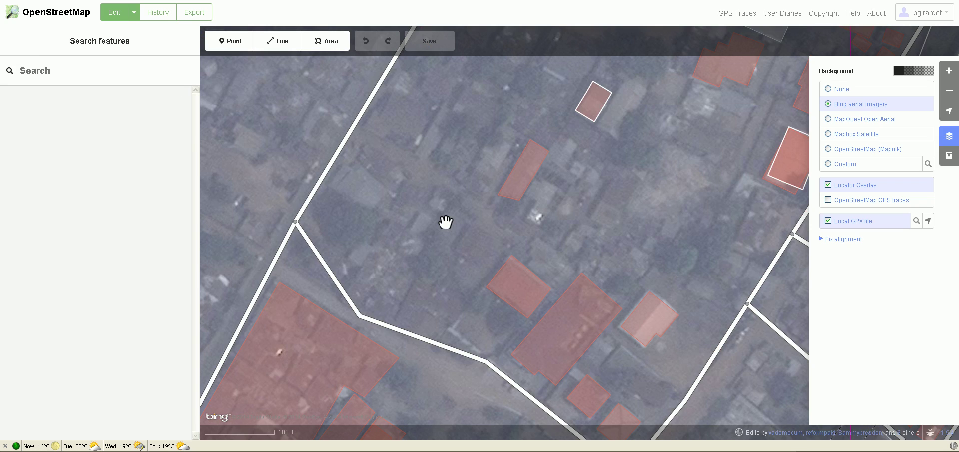
{"action": "scroll", "coordinate": [443, 219], "scroll_direction": "up", "scroll_amount": 2}
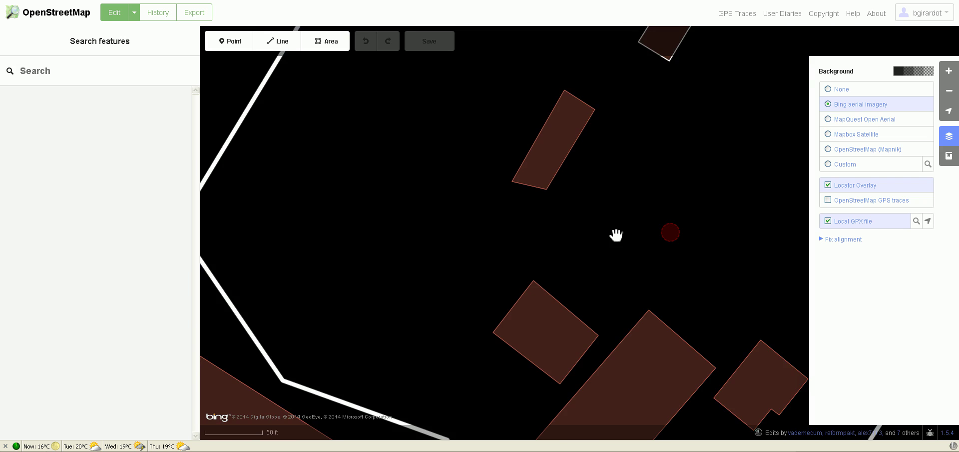
{"action": "left_click", "coordinate": [616, 232]}
{"action": "left_click_drag", "start_coordinate": [668, 246], "coordinate": [544, 234]}
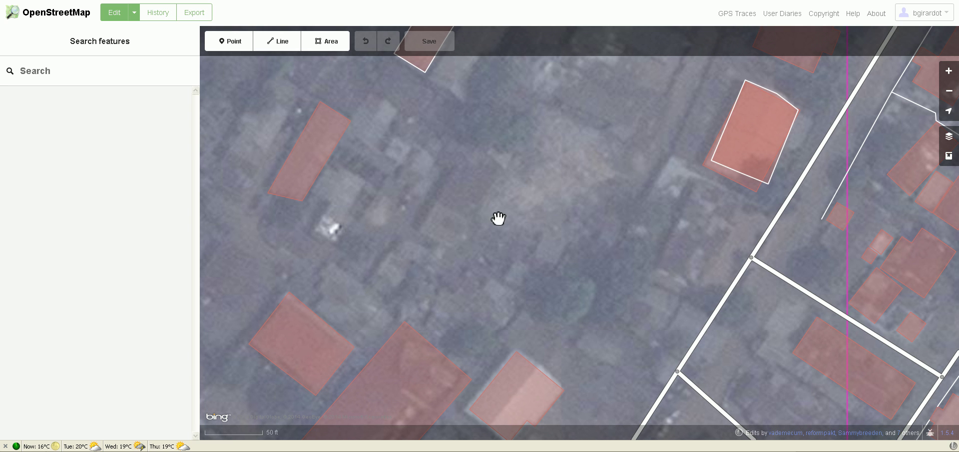
{"action": "left_click_drag", "start_coordinate": [557, 189], "coordinate": [543, 293]}
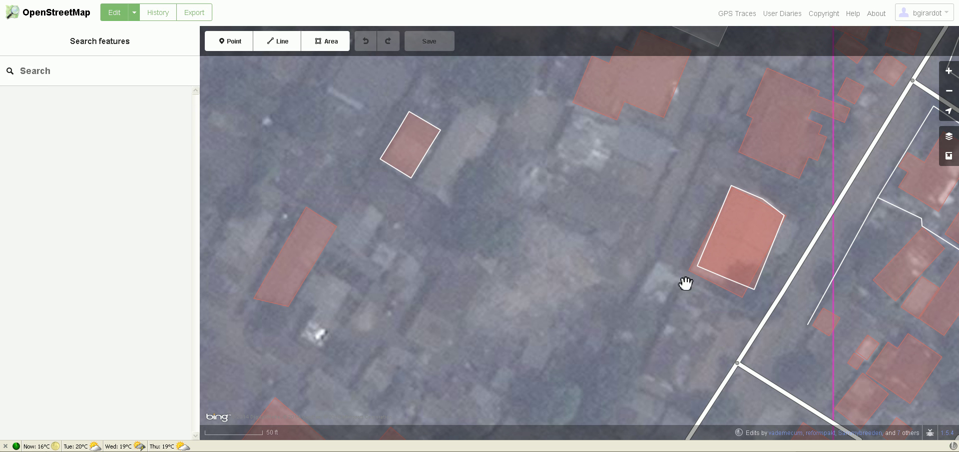
{"action": "left_click", "coordinate": [708, 241]}
{"action": "left_click_drag", "start_coordinate": [559, 202], "coordinate": [514, 270]}
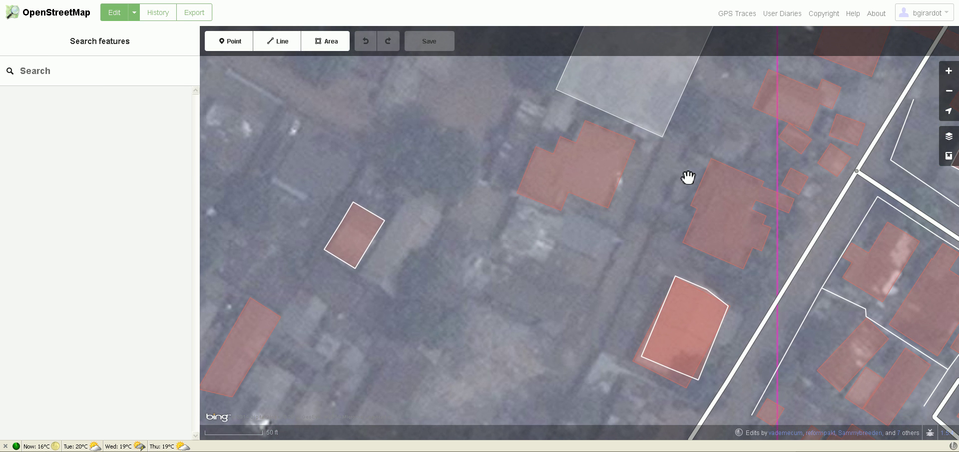
{"action": "left_click_drag", "start_coordinate": [717, 133], "coordinate": [578, 280]}
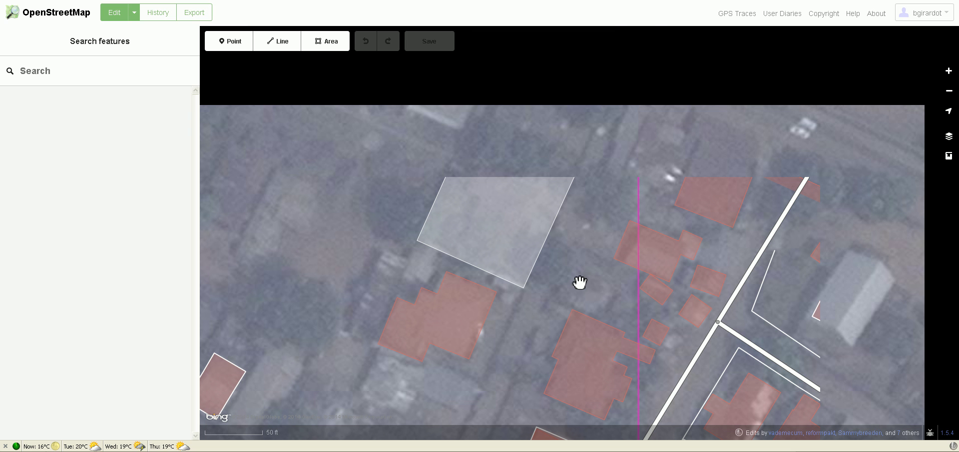
{"action": "left_click", "coordinate": [569, 203]}
{"action": "left_click", "coordinate": [381, 227]}
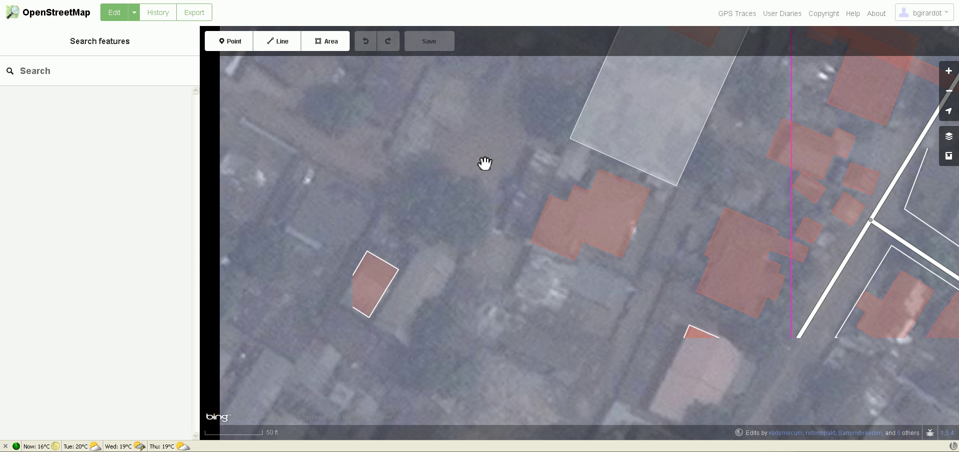
{"action": "left_click_drag", "start_coordinate": [433, 359], "coordinate": [471, 213]}
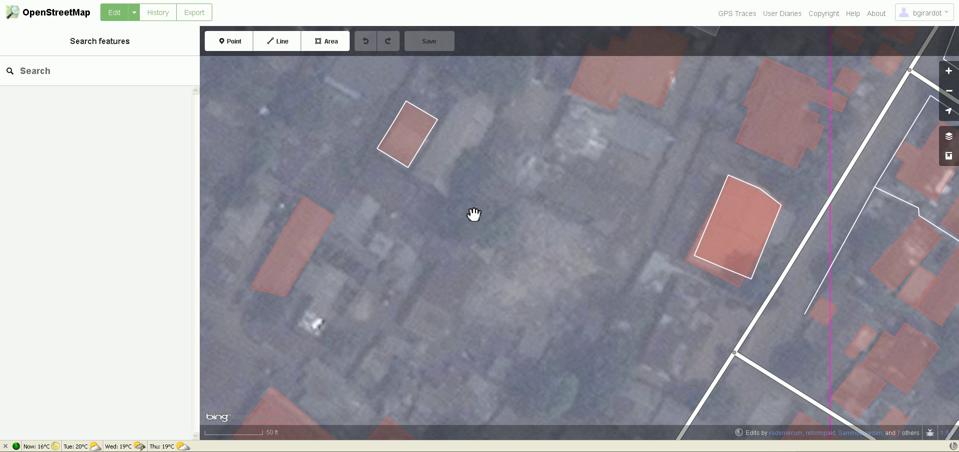
{"action": "left_click_drag", "start_coordinate": [448, 300], "coordinate": [449, 229]}
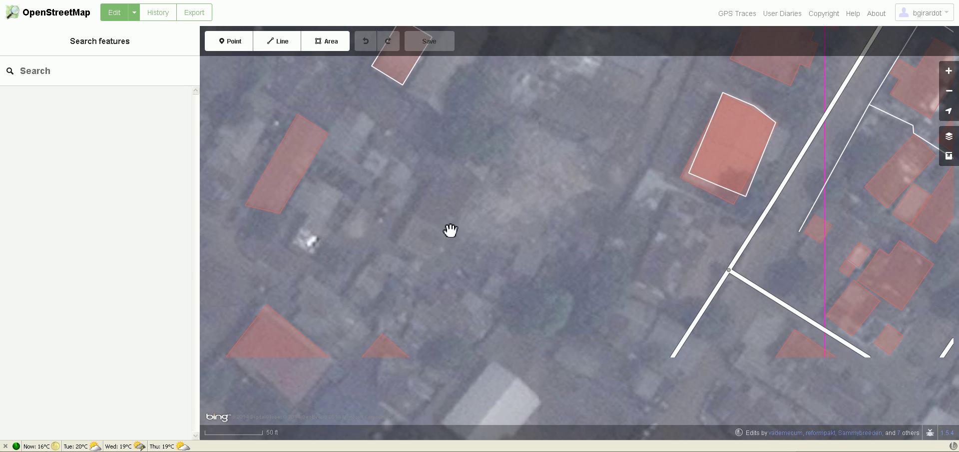
{"action": "mouse_move", "coordinate": [443, 274]}
{"action": "left_mouse_down"}
{"action": "mouse_move", "coordinate": [451, 242]}
{"action": "mouse_move", "coordinate": [437, 280]}
{"action": "left_mouse_up"}
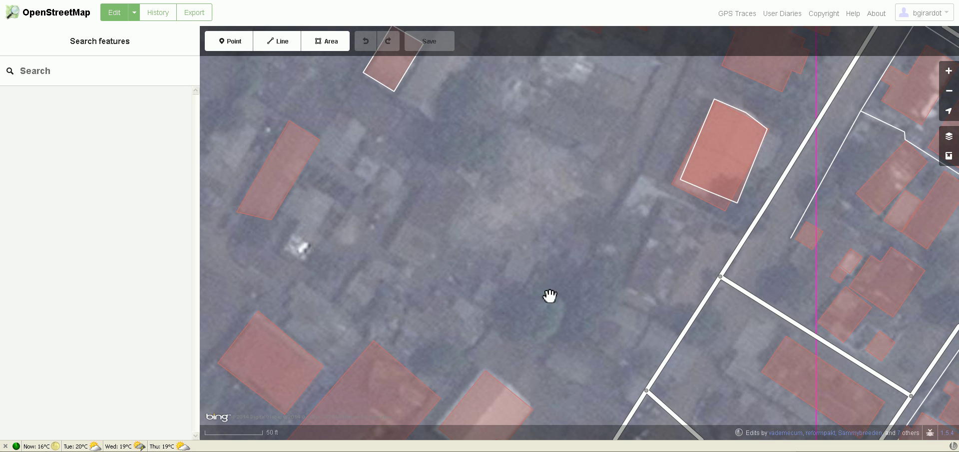
{"action": "left_click_drag", "start_coordinate": [528, 289], "coordinate": [458, 300]}
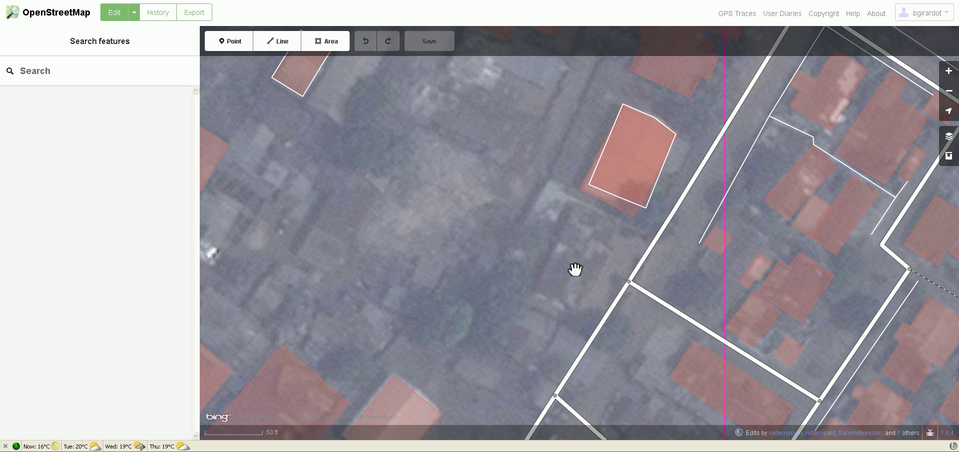
{"action": "left_click_drag", "start_coordinate": [570, 260], "coordinate": [505, 254]}
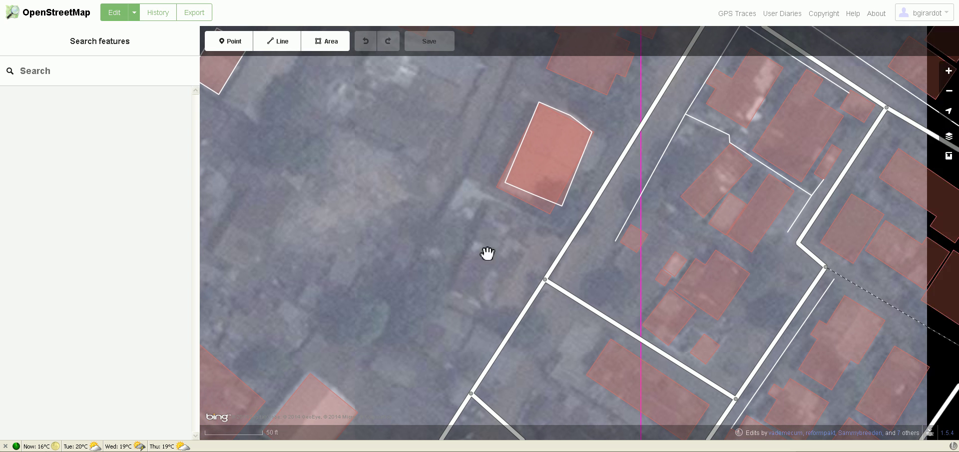
- Trace the untagged rectangular roof just southwest of the white-outlined building beside the road as a four-cornered area
{"action": "left_click", "coordinate": [324, 50]}
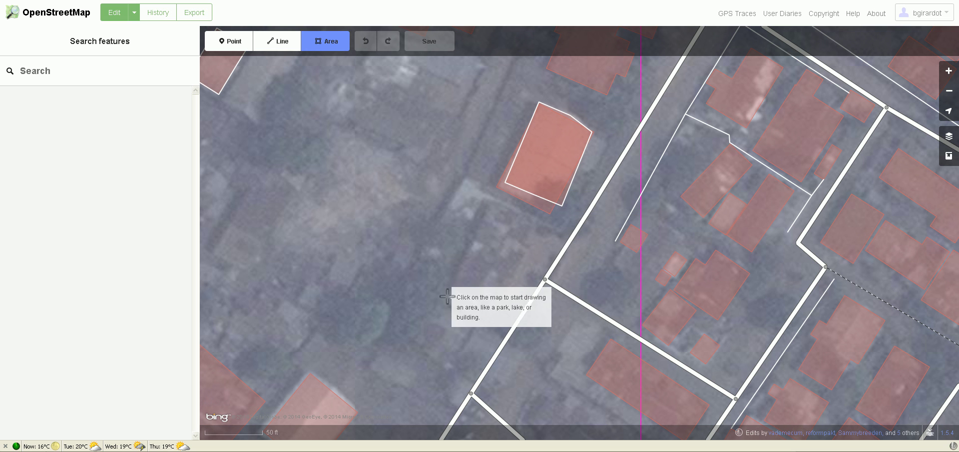
{"action": "left_click", "coordinate": [491, 200]}
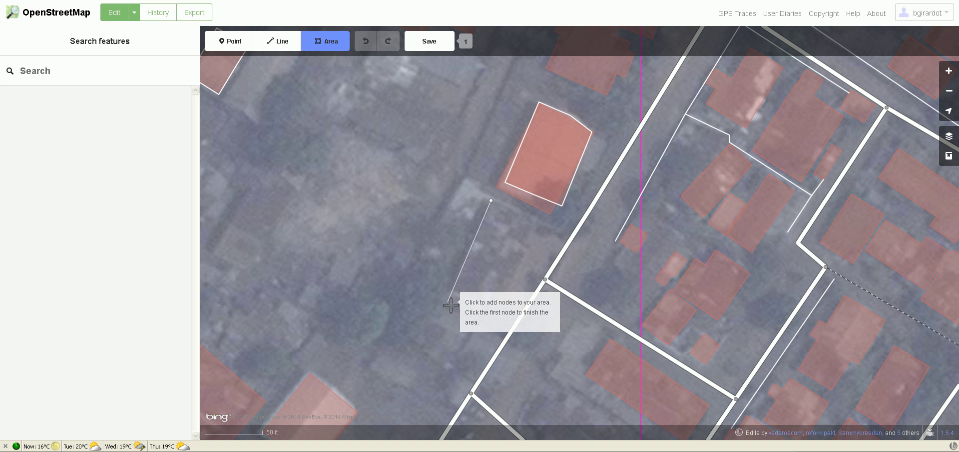
{"action": "left_click", "coordinate": [449, 302]}
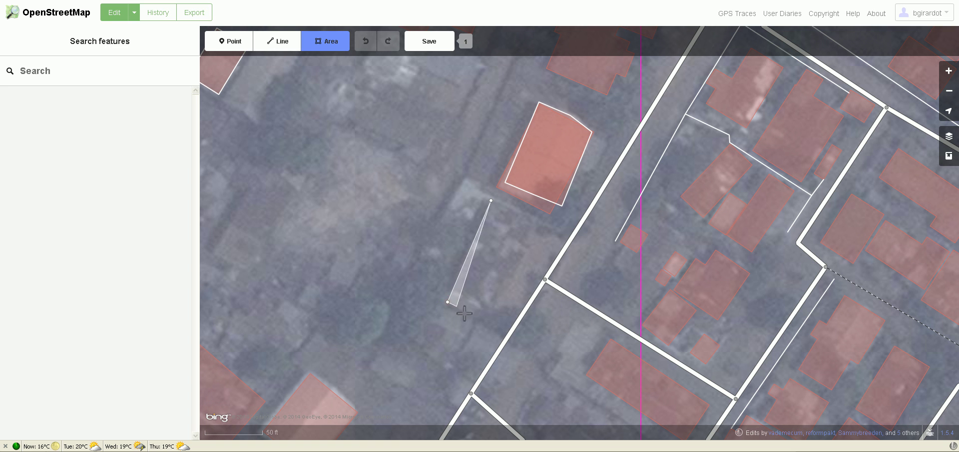
{"action": "left_click", "coordinate": [491, 322]}
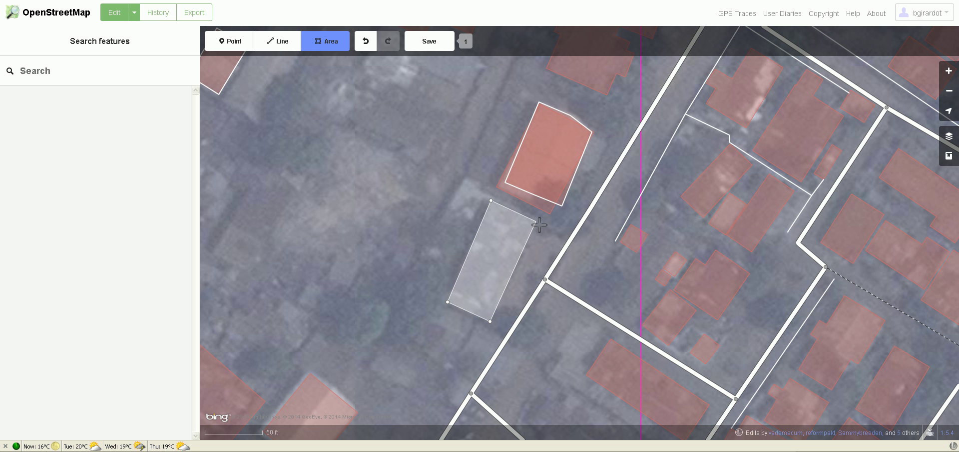
{"action": "left_click", "coordinate": [536, 221]}
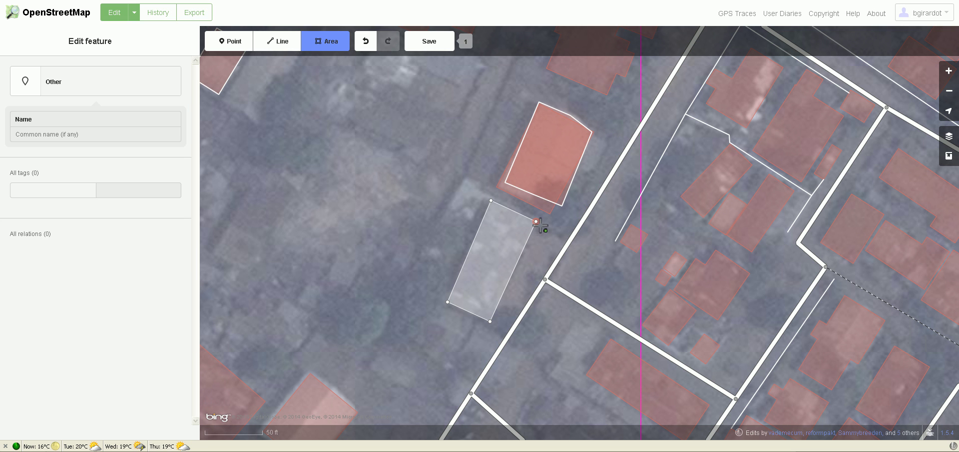
{"action": "left_click", "coordinate": [540, 225]}
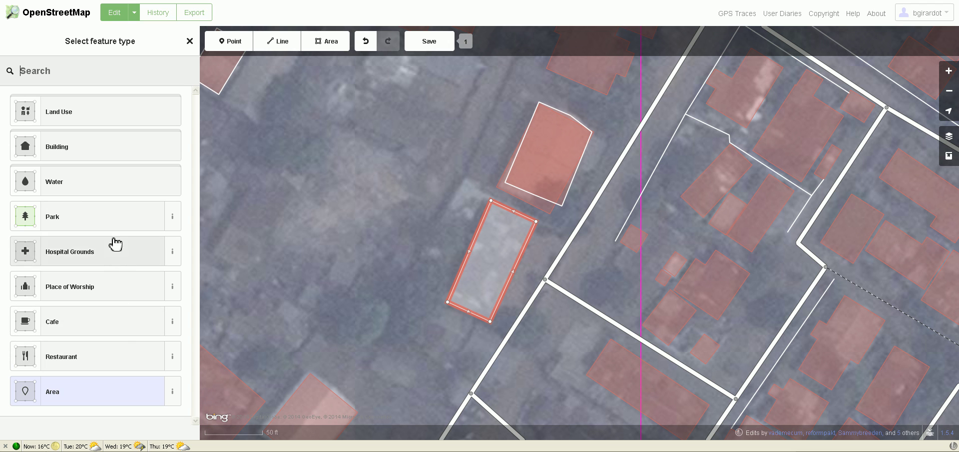
- Tag the traced area with the generic Building feature type and square its corners
{"action": "left_click", "coordinate": [103, 155]}
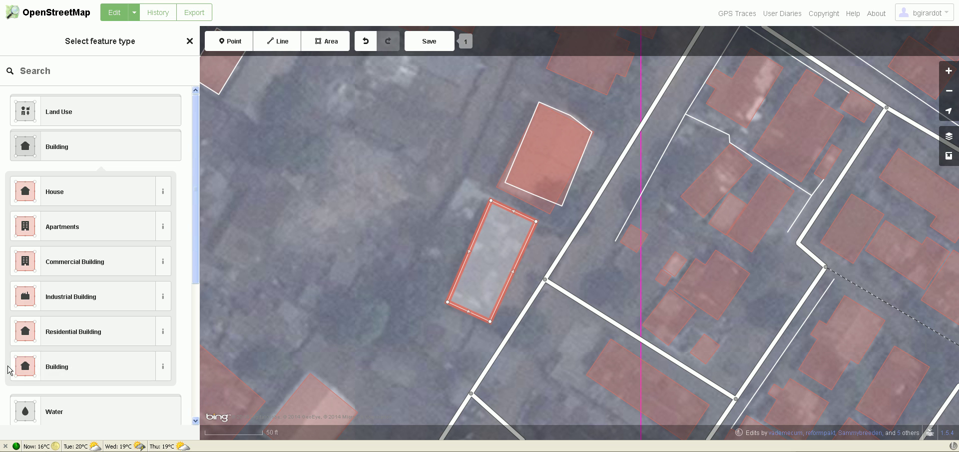
{"action": "left_click", "coordinate": [84, 368]}
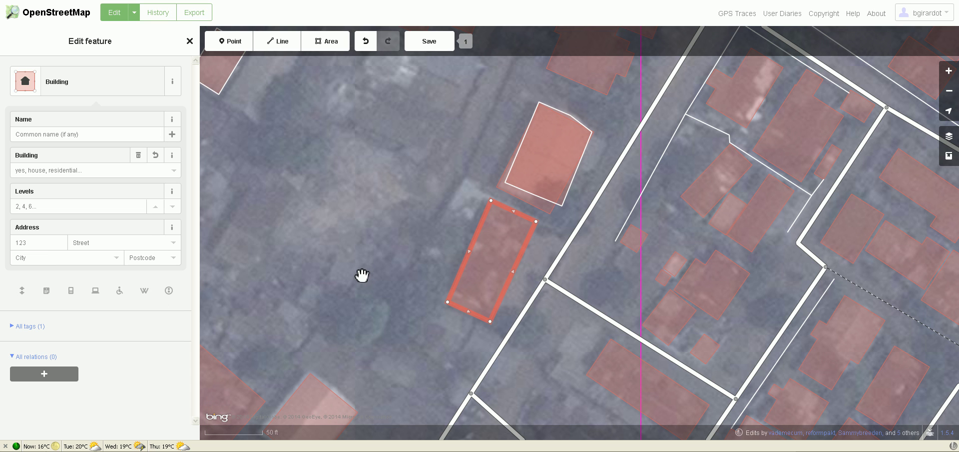
{"action": "right_click", "coordinate": [463, 278]}
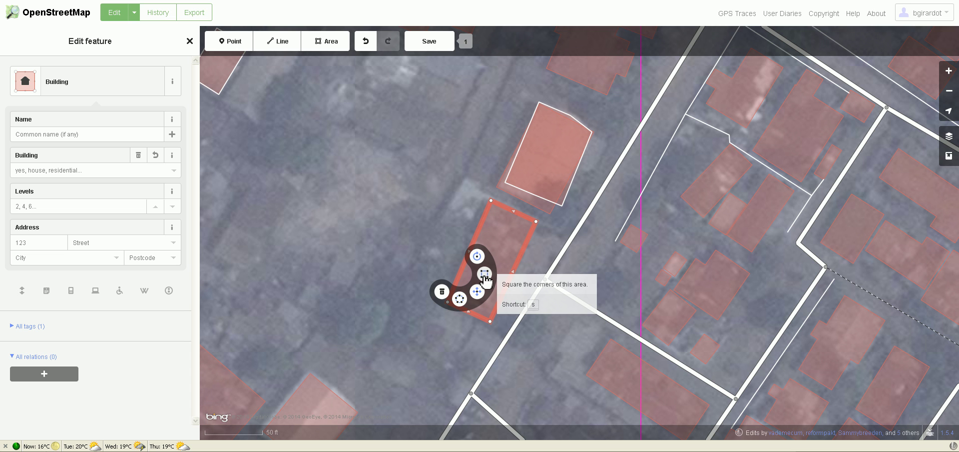
{"action": "left_click", "coordinate": [484, 274]}
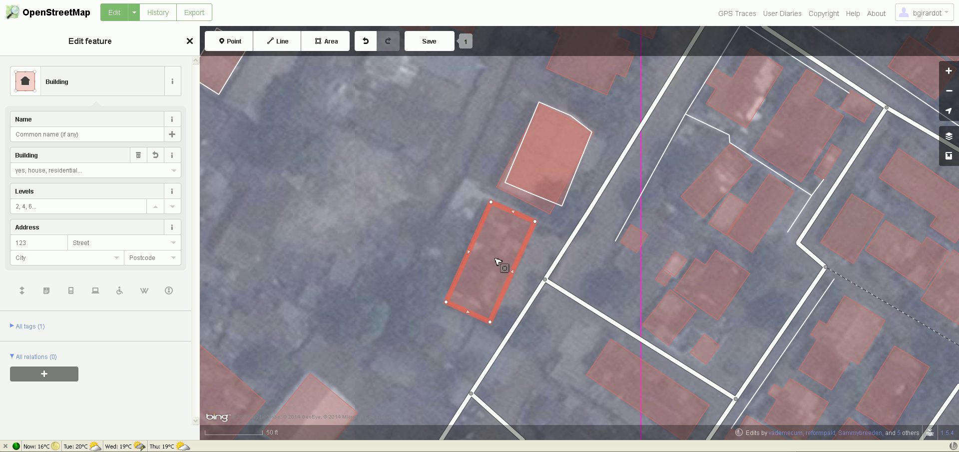
{"action": "left_click", "coordinate": [374, 254]}
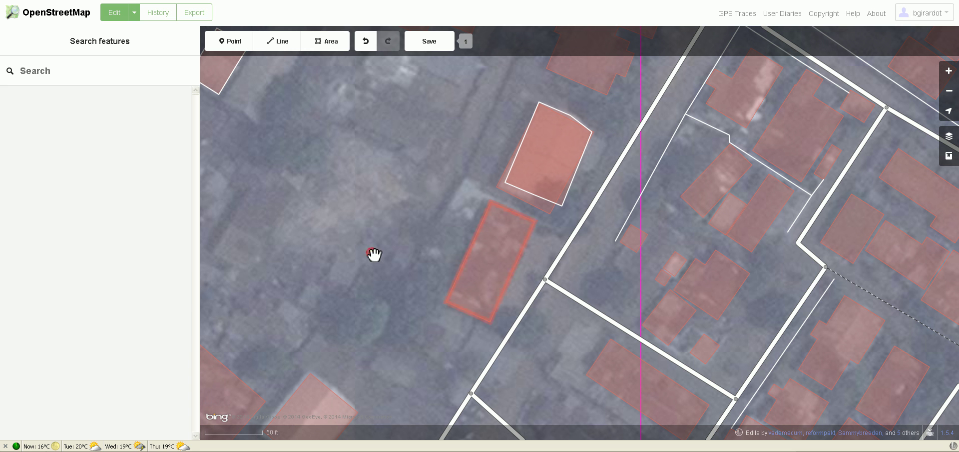
- Move the squared building outline slightly to fit the roof in the Bing imagery
{"action": "left_click", "coordinate": [503, 297]}
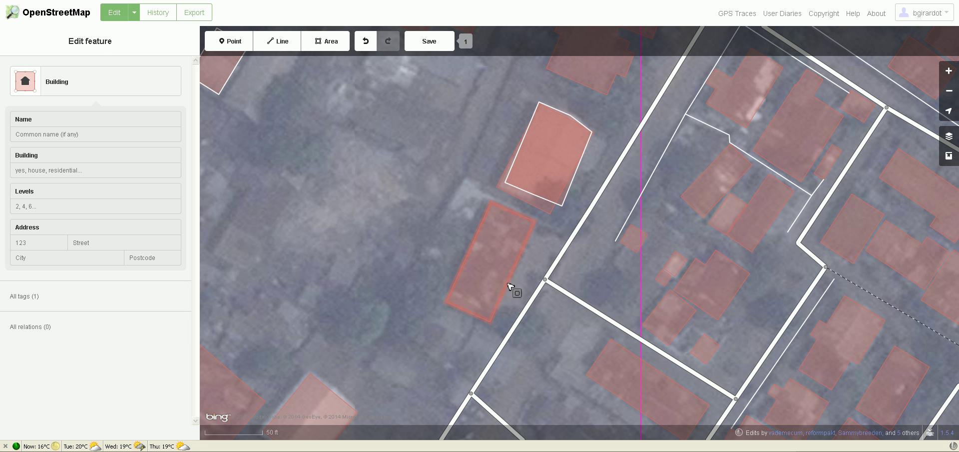
{"action": "left_click_drag", "start_coordinate": [511, 287], "coordinate": [538, 296]}
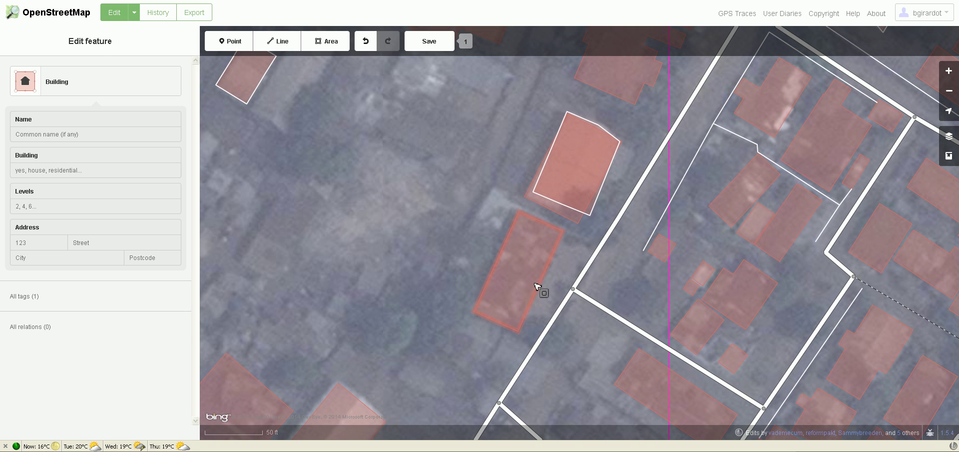
{"action": "left_click", "coordinate": [500, 254]}
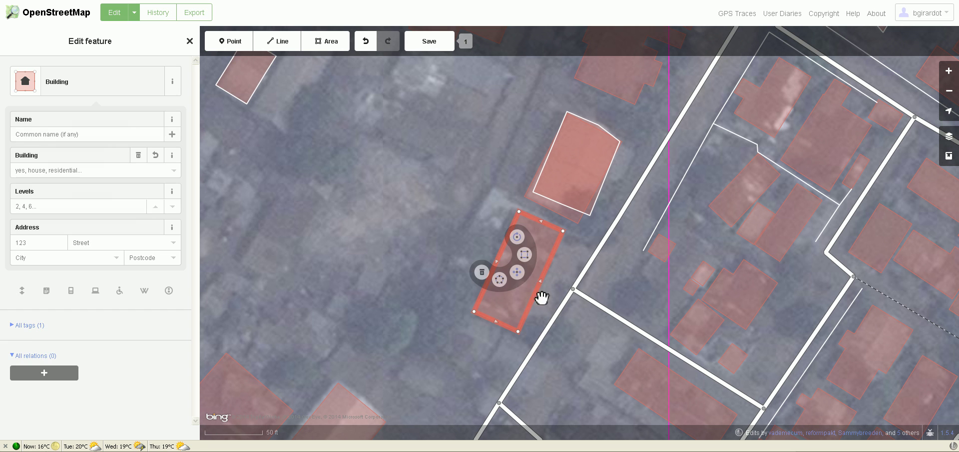
{"action": "left_click", "coordinate": [518, 274]}
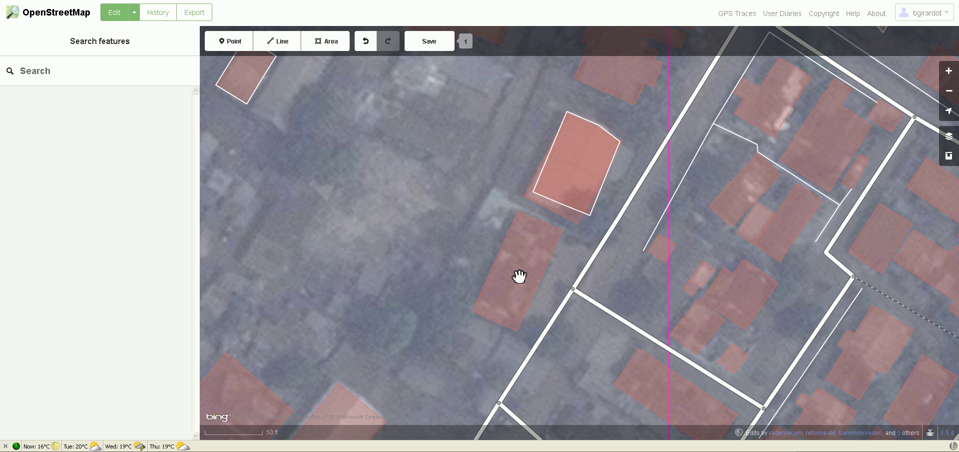
{"action": "left_click", "coordinate": [520, 276]}
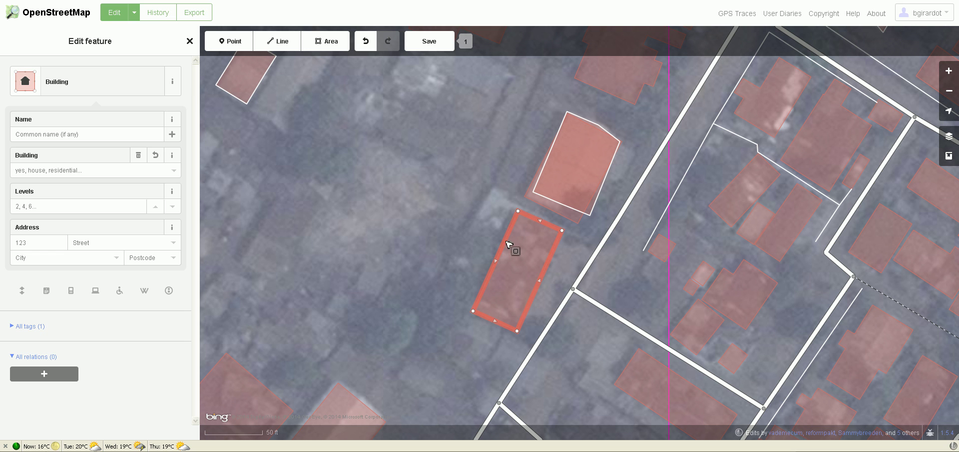
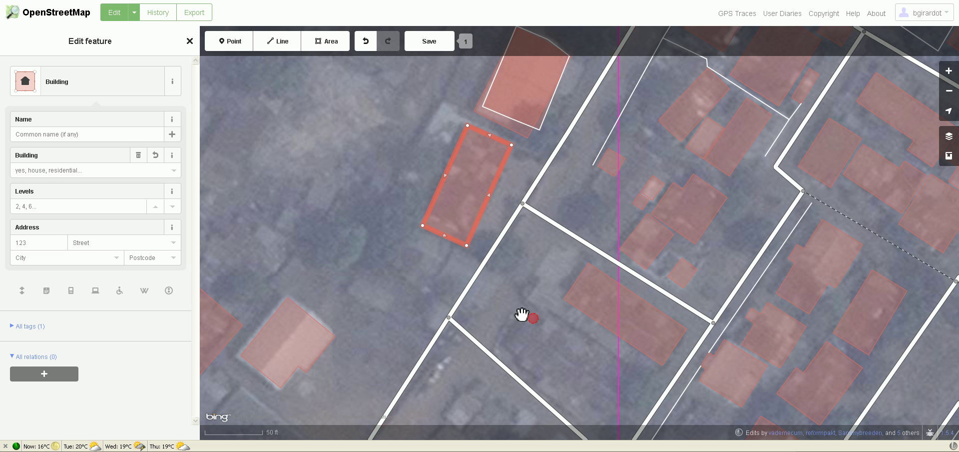
- Examine the Bing imagery south and west of the new building, on both sides of the road, for more untraced buildings
{"action": "left_click_drag", "start_coordinate": [520, 316], "coordinate": [500, 296]}
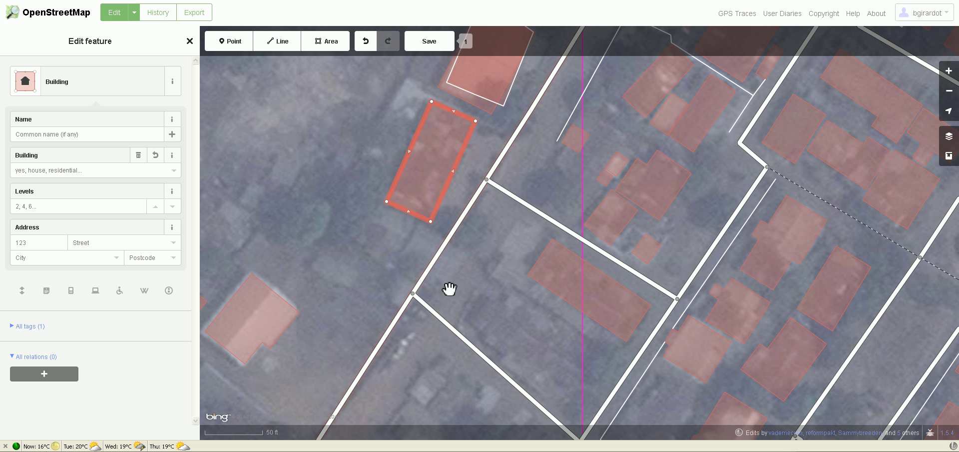
{"action": "left_click_drag", "start_coordinate": [490, 312], "coordinate": [435, 260]}
{"action": "left_click_drag", "start_coordinate": [385, 323], "coordinate": [430, 360]}
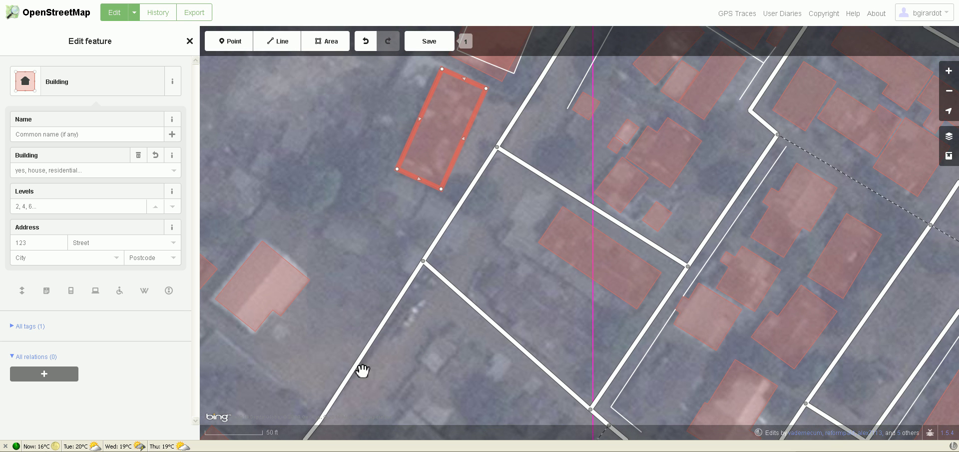
{"action": "left_click_drag", "start_coordinate": [325, 339], "coordinate": [345, 343]}
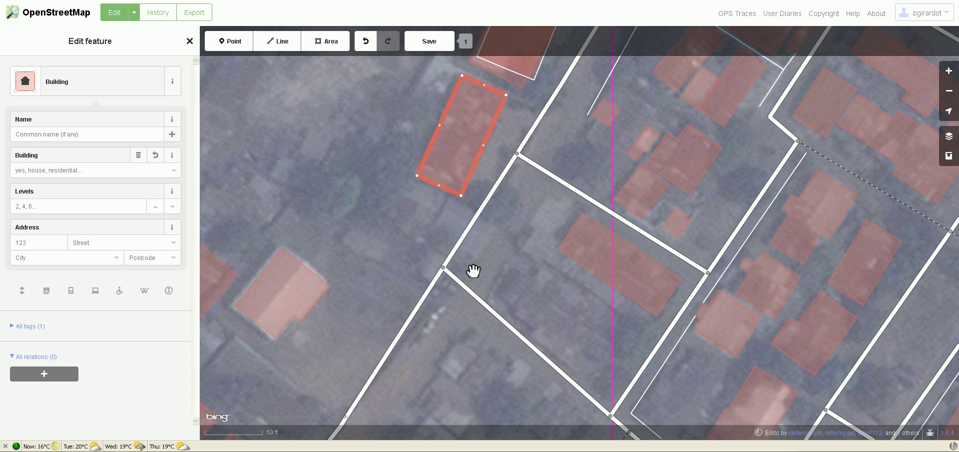
{"action": "left_click_drag", "start_coordinate": [441, 364], "coordinate": [493, 199]}
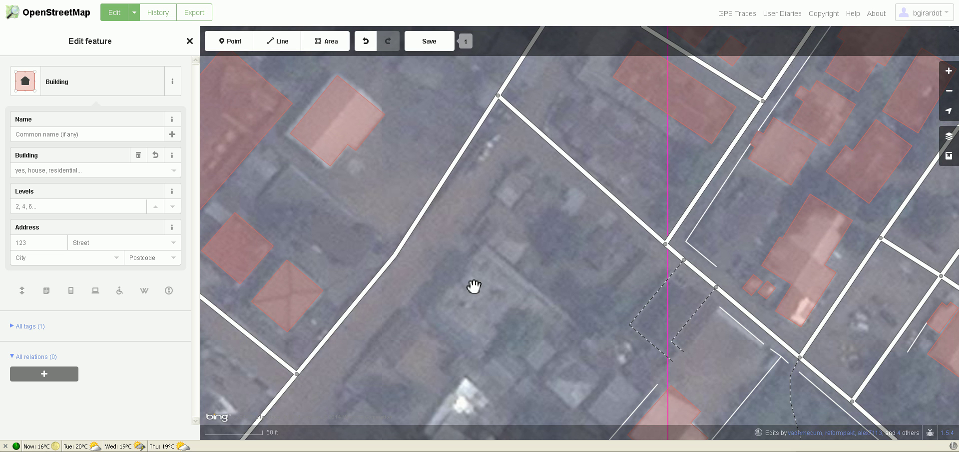
{"action": "left_click_drag", "start_coordinate": [470, 297], "coordinate": [392, 307]}
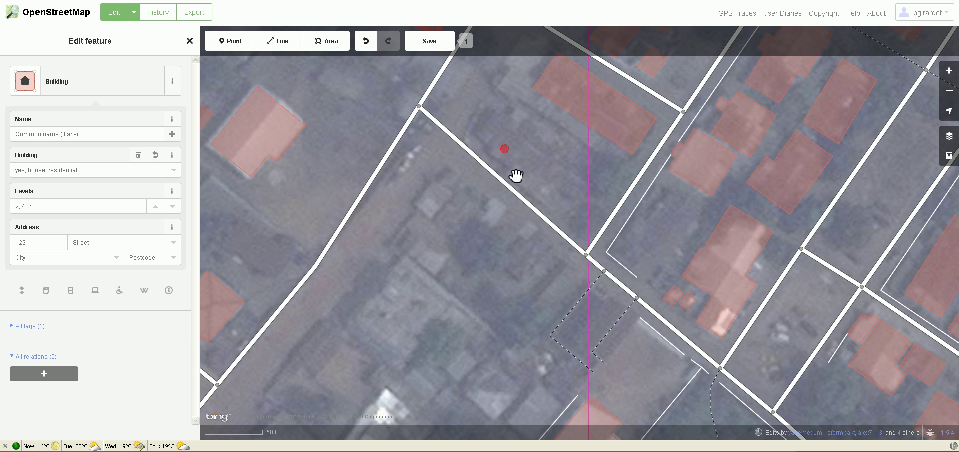
{"action": "scroll", "coordinate": [526, 230], "scroll_direction": "down", "scroll_amount": 3}
{"action": "left_click_drag", "start_coordinate": [545, 169], "coordinate": [547, 235]}
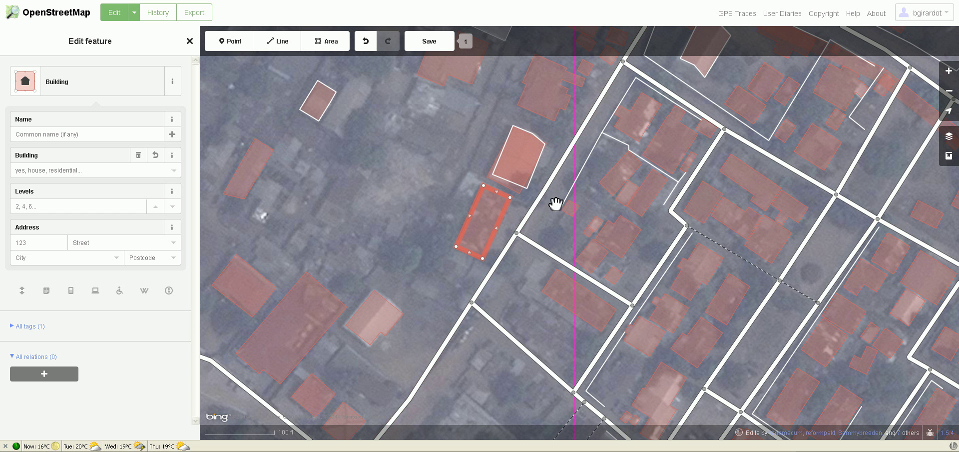
{"action": "left_click_drag", "start_coordinate": [480, 347], "coordinate": [510, 225]}
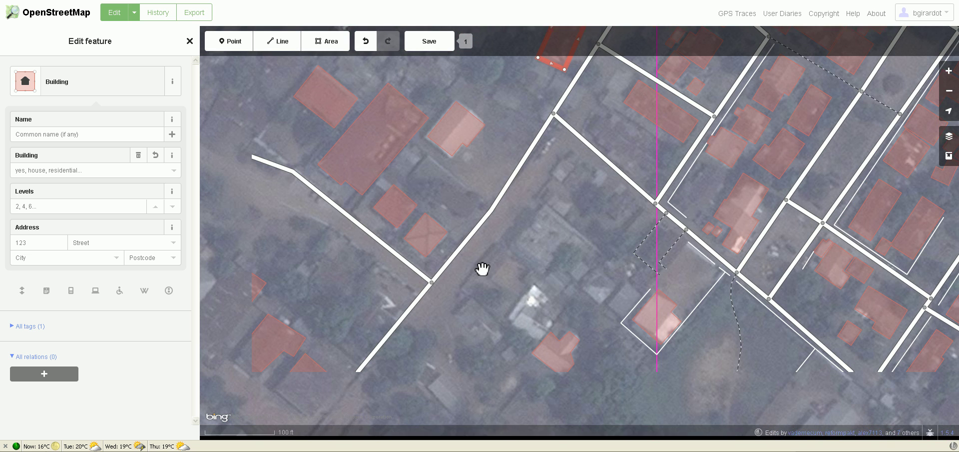
{"action": "left_click_drag", "start_coordinate": [430, 337], "coordinate": [484, 268]}
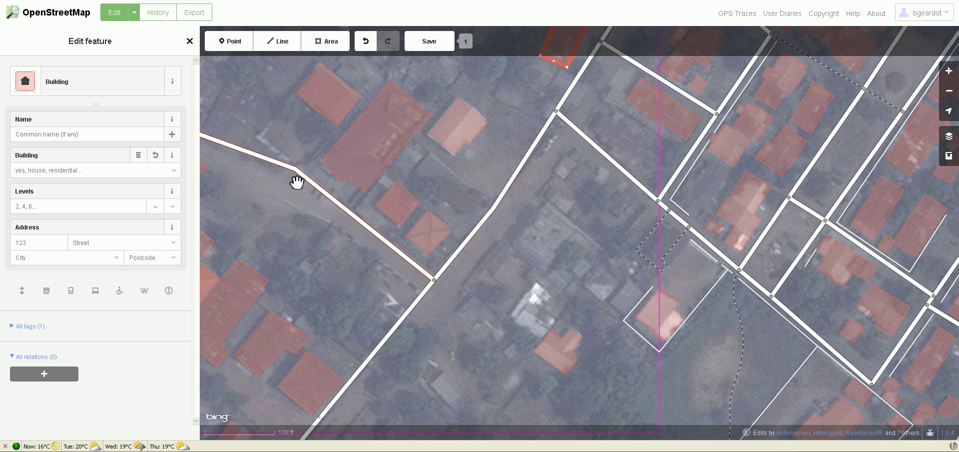
{"action": "left_click_drag", "start_coordinate": [529, 192], "coordinate": [482, 297]}
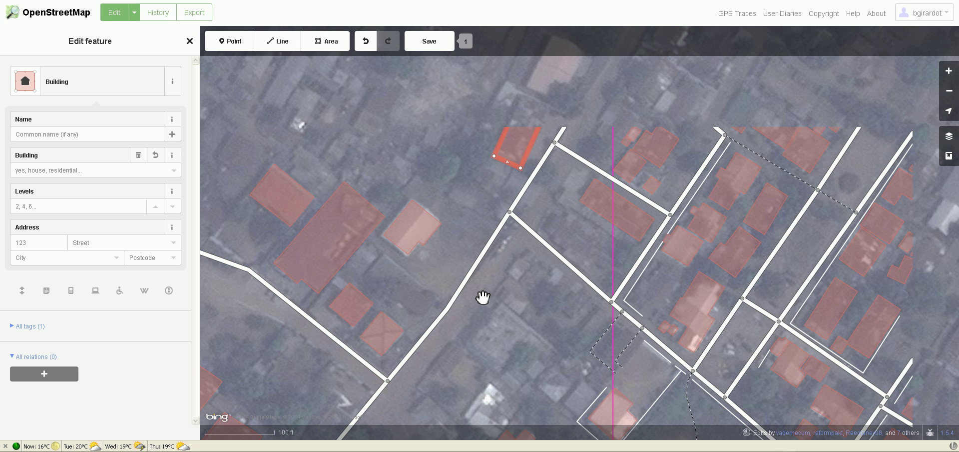
{"action": "left_click_drag", "start_coordinate": [488, 210], "coordinate": [490, 235]}
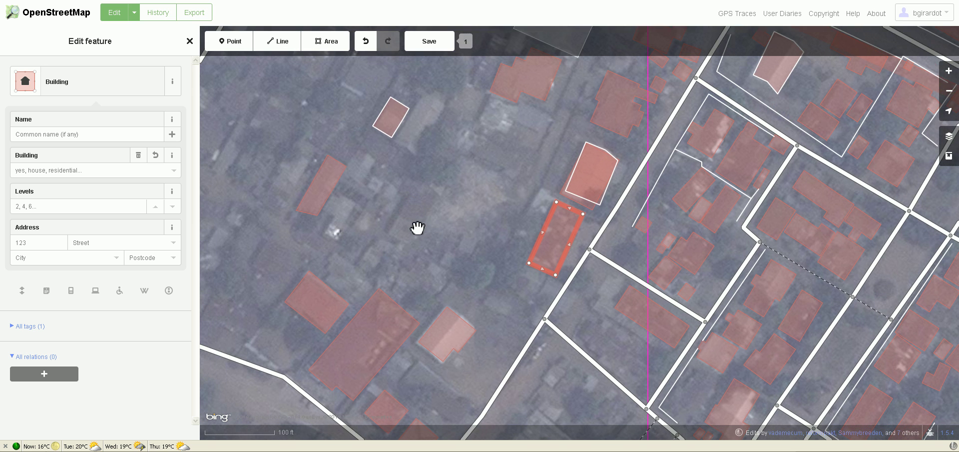
- Trace the small rectangular roof west of the new building, across the open ground, as a four-cornered area
{"action": "scroll", "coordinate": [419, 223], "scroll_direction": "up", "scroll_amount": 2}
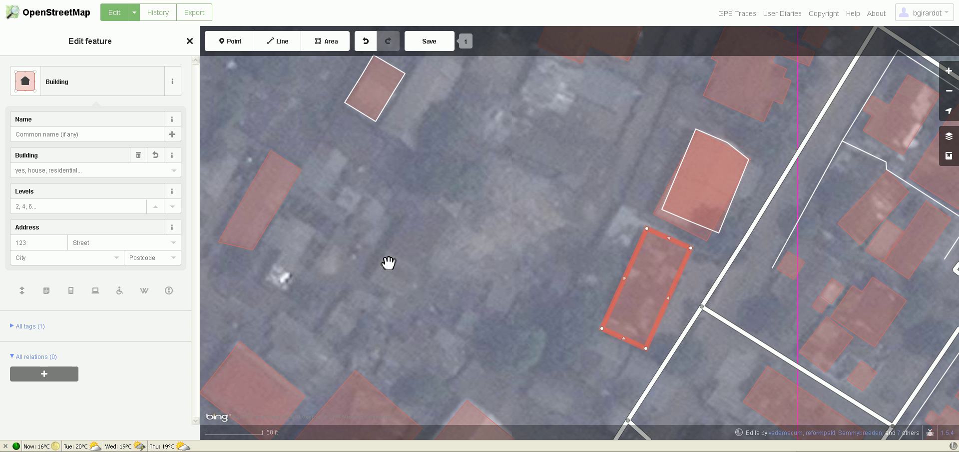
{"action": "left_click", "coordinate": [325, 41]}
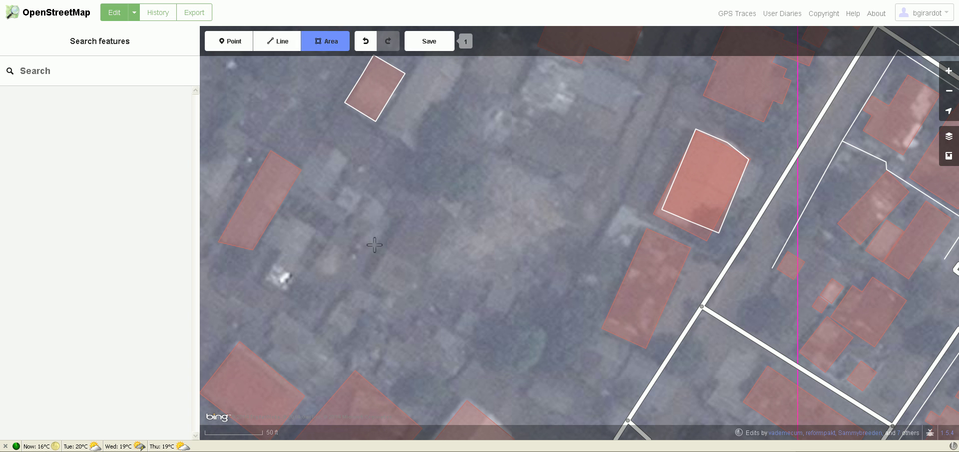
{"action": "left_click", "coordinate": [370, 280]}
{"action": "left_click", "coordinate": [407, 217]}
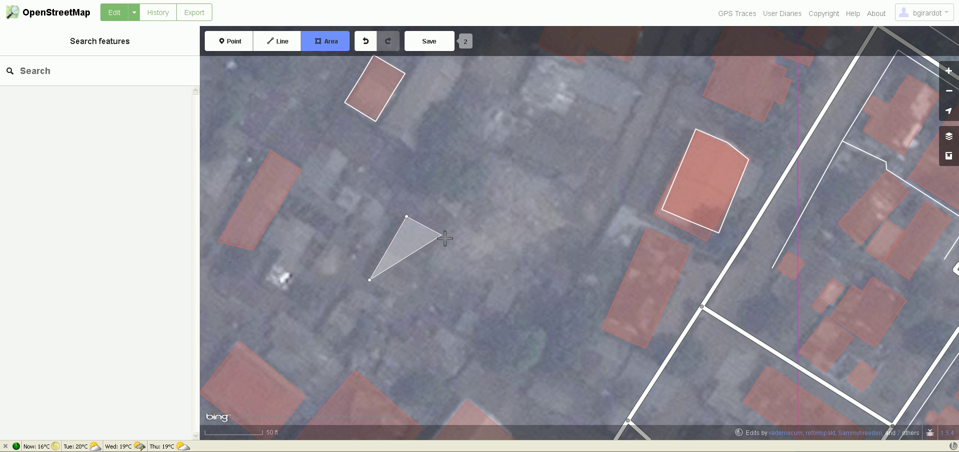
{"action": "left_click", "coordinate": [442, 234]}
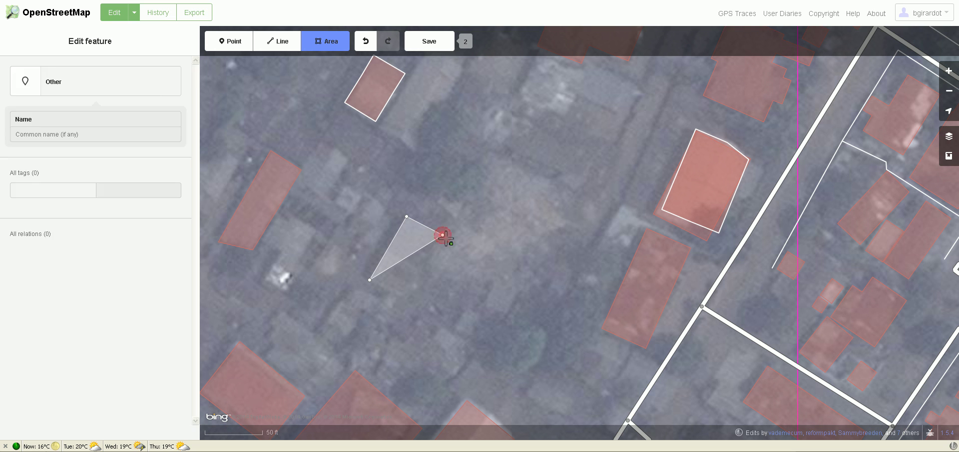
{"action": "left_click", "coordinate": [408, 300]}
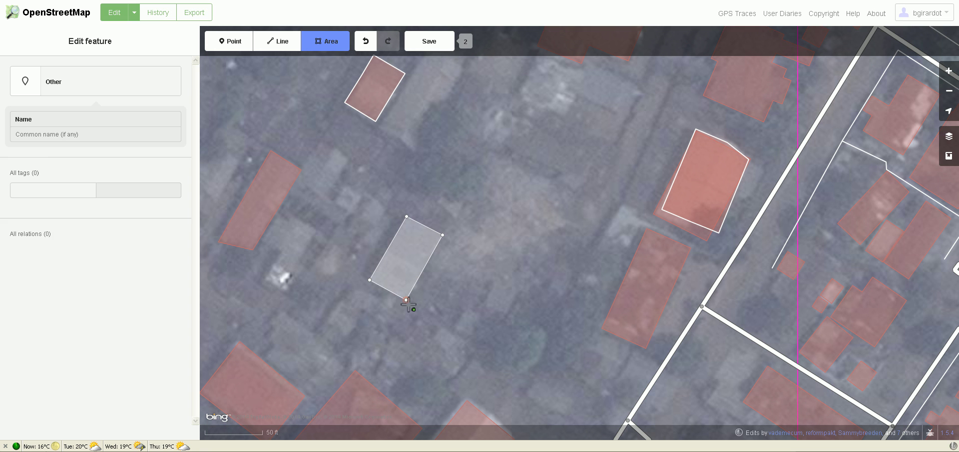
{"action": "left_click", "coordinate": [407, 300]}
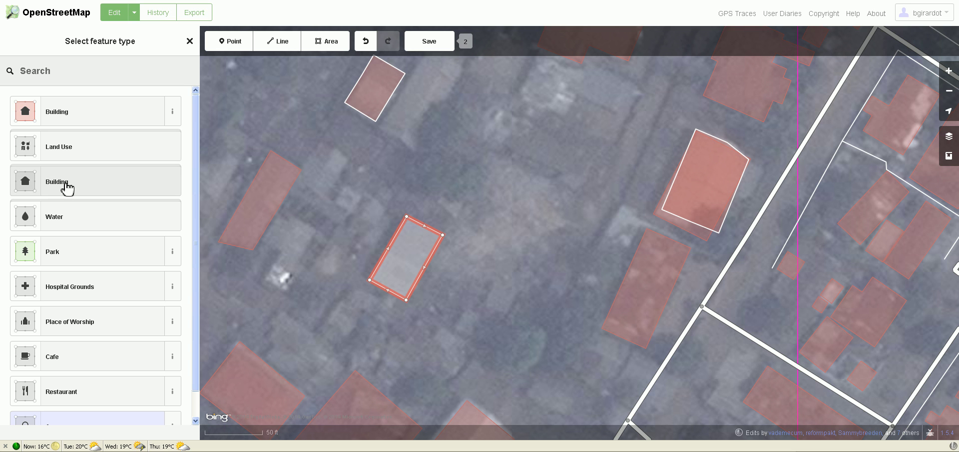
- Tag the newly traced roof area with the generic Building feature type and square its corners
{"action": "left_click", "coordinate": [76, 112]}
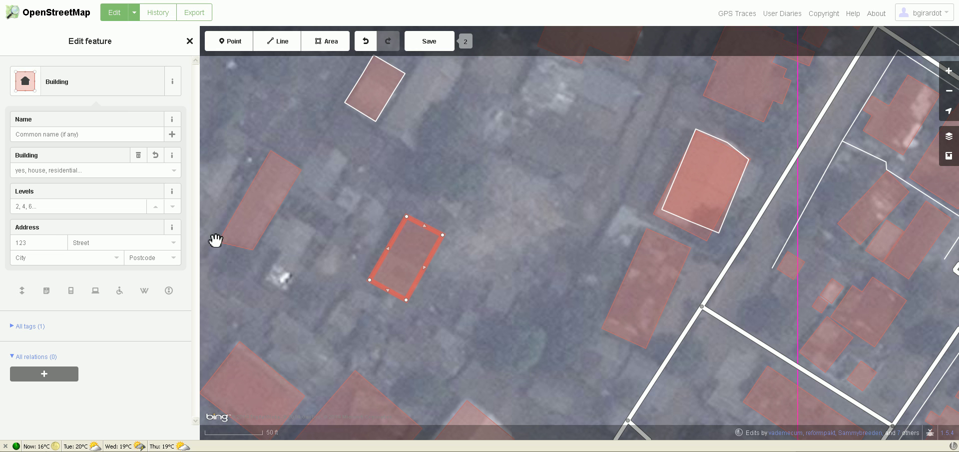
{"action": "right_click", "coordinate": [379, 271]}
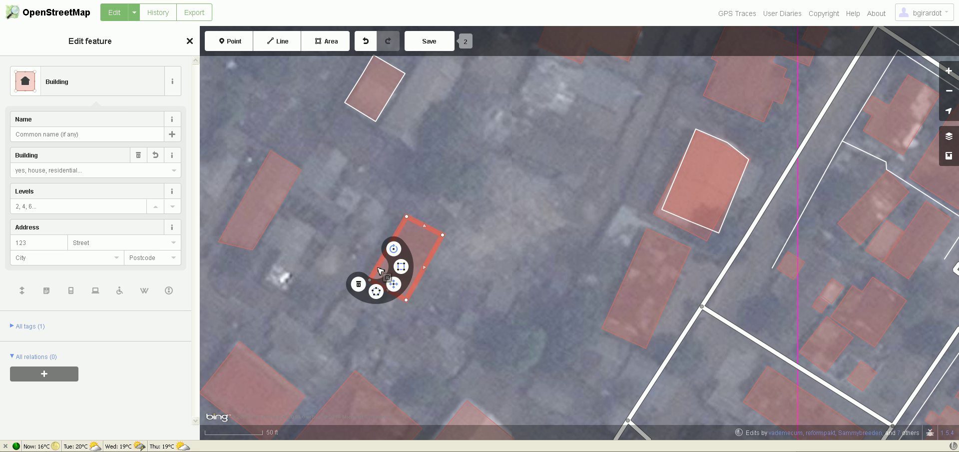
{"action": "left_click", "coordinate": [401, 267]}
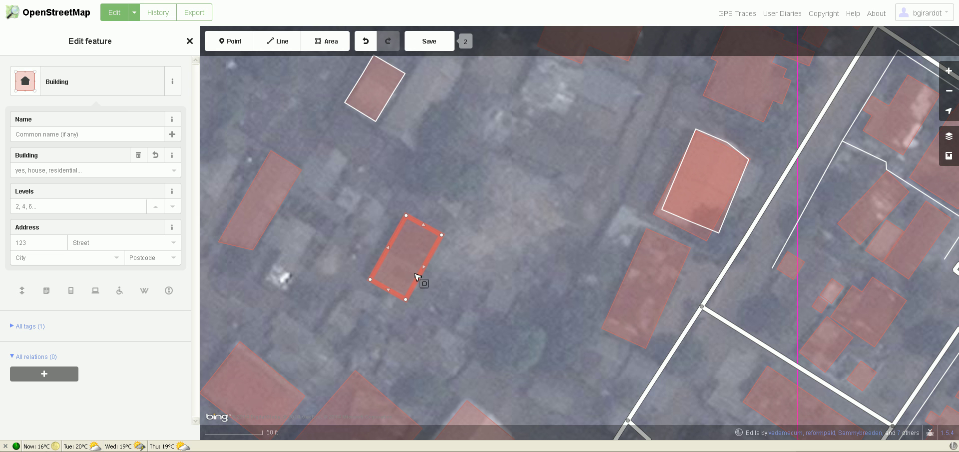
{"action": "left_click", "coordinate": [452, 268]}
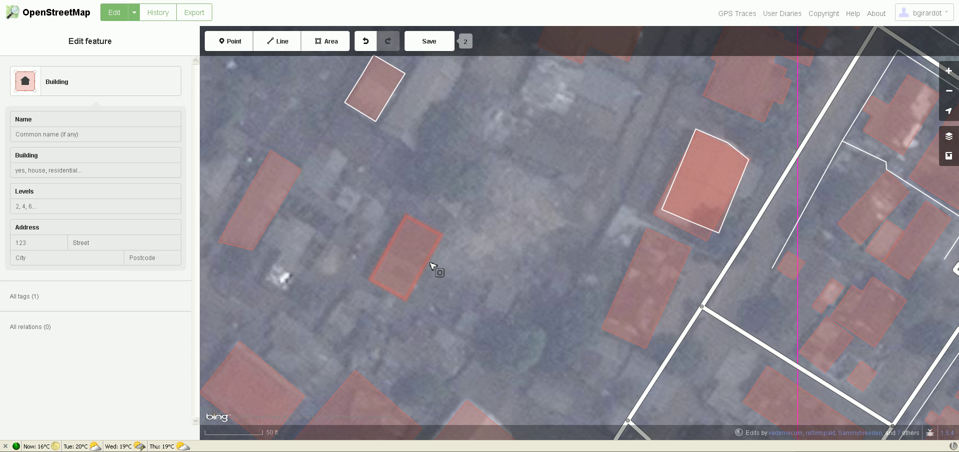
- Use the Move operation to adjust the squared building's position over its roof, and clear the selection
{"action": "left_click", "coordinate": [434, 268]}
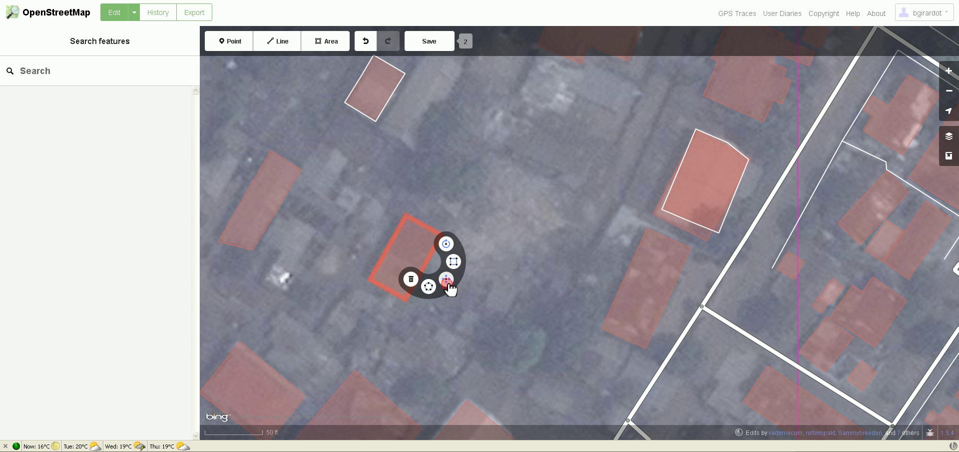
{"action": "left_click", "coordinate": [447, 280]}
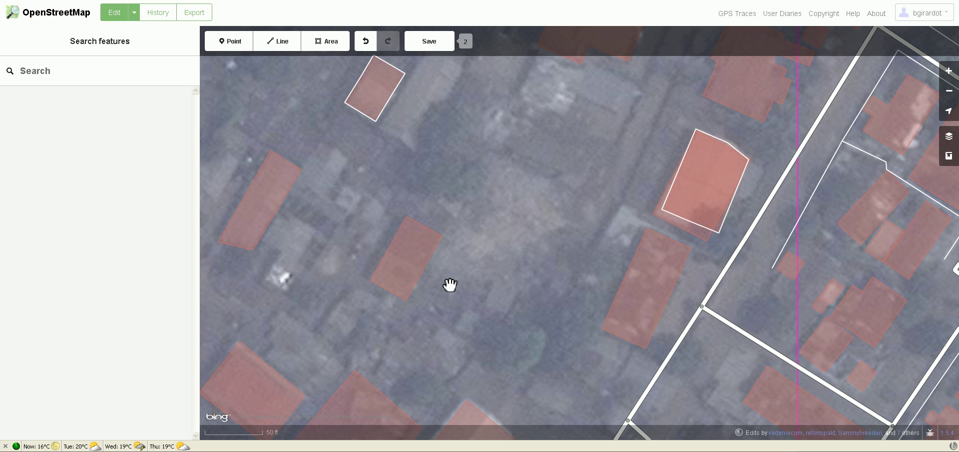
{"action": "left_click", "coordinate": [449, 284]}
{"action": "left_click", "coordinate": [462, 283]}
{"action": "left_click", "coordinate": [434, 249]}
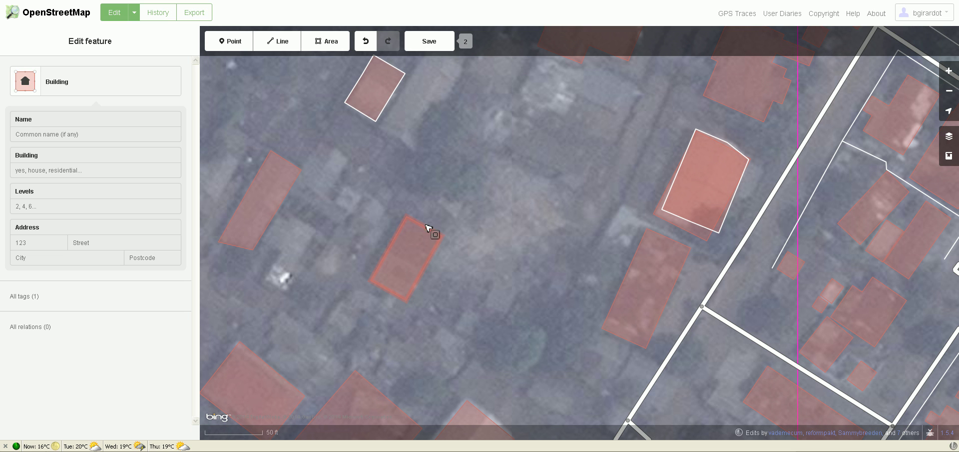
{"action": "left_click", "coordinate": [438, 231]}
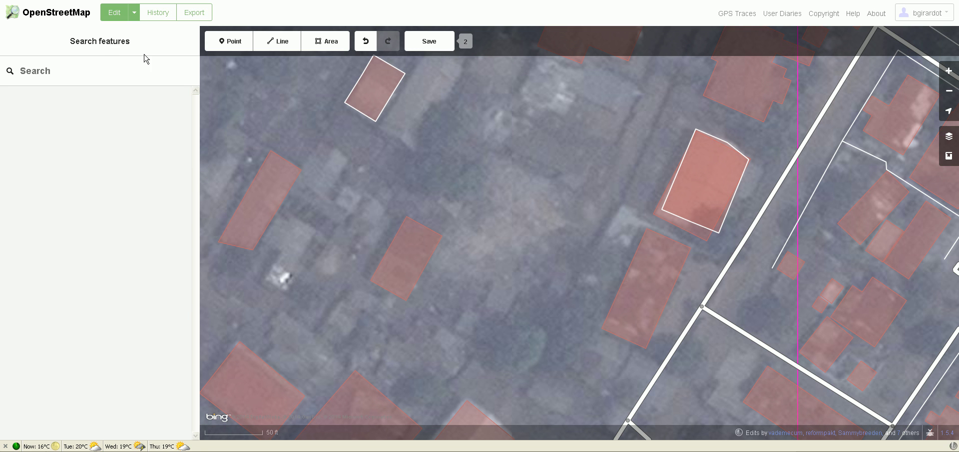
- Upload the two new buildings with the commit message "#HOTosm Project #660 Mapping Monrovia source=Bing"
{"action": "left_click", "coordinate": [432, 45]}
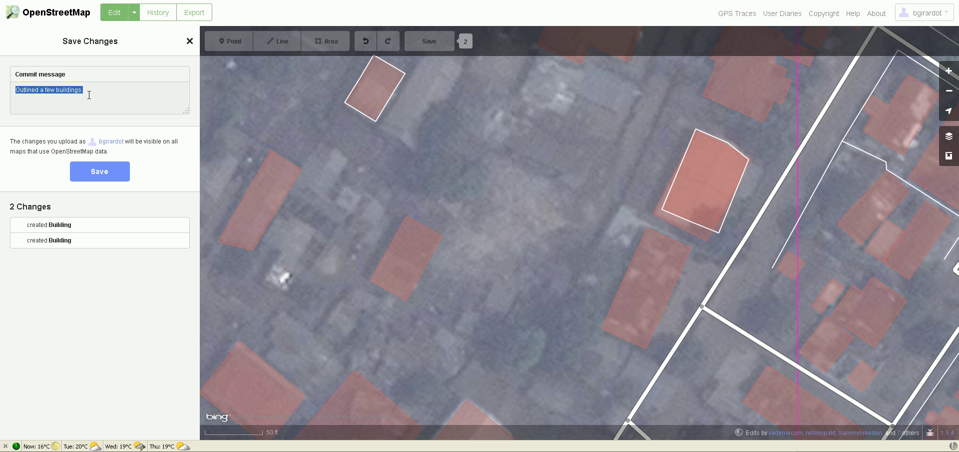
{"action": "type", "text": "#"}
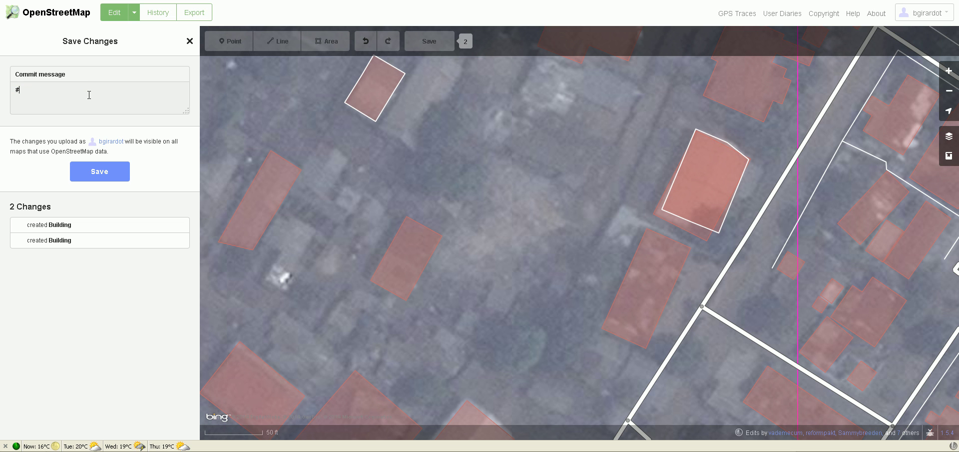
{"action": "type", "text": "HOTosm Project 660"}
{"action": "key", "text": "BackSpace"}
{"action": "key", "text": "BackSpace"}
{"action": "key", "text": "BackSpace"}
{"action": "key", "text": "BackSpace"}
{"action": "type", "text": "#660 Mapping Monrovia"}
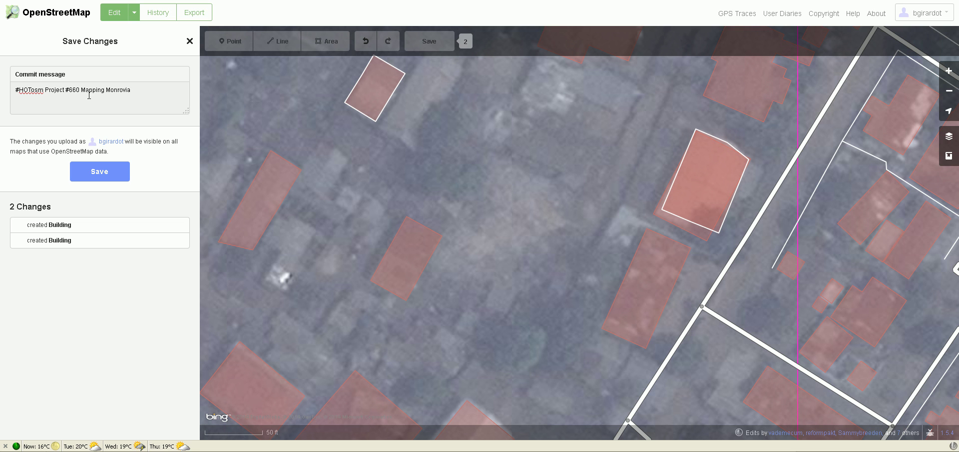
{"action": "type", "text": "source=Bing"}
{"action": "left_click", "coordinate": [104, 172]}
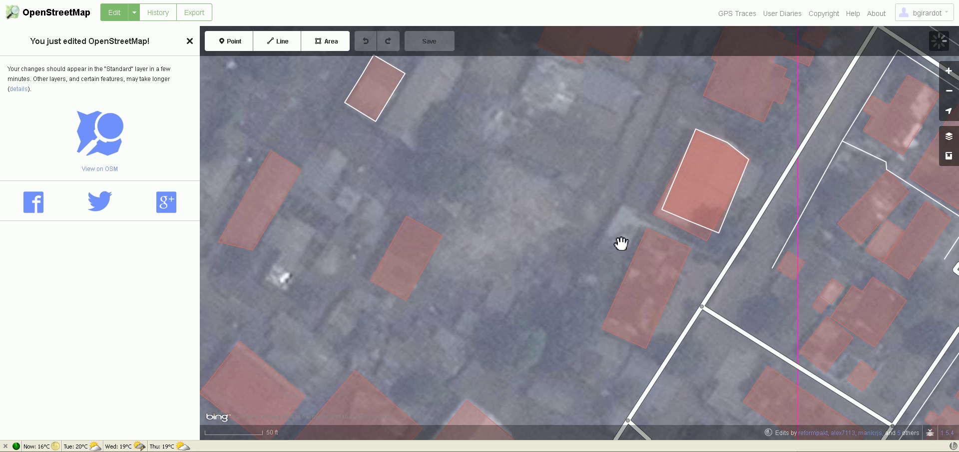
- Trace a four-cornered area over the open ground just northeast of the uploaded small building
{"action": "left_click", "coordinate": [323, 39]}
{"action": "left_click", "coordinate": [491, 161]}
{"action": "left_click", "coordinate": [570, 192]}
{"action": "left_click", "coordinate": [533, 259]}
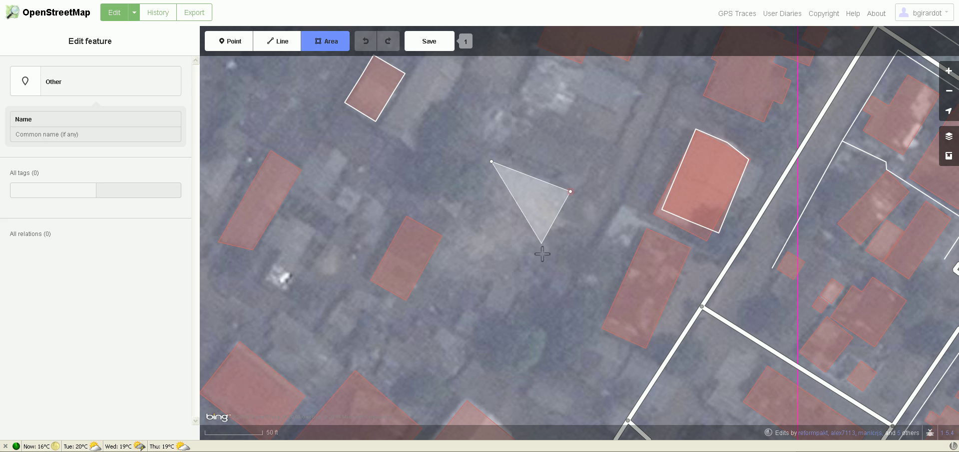
{"action": "left_click", "coordinate": [467, 229]}
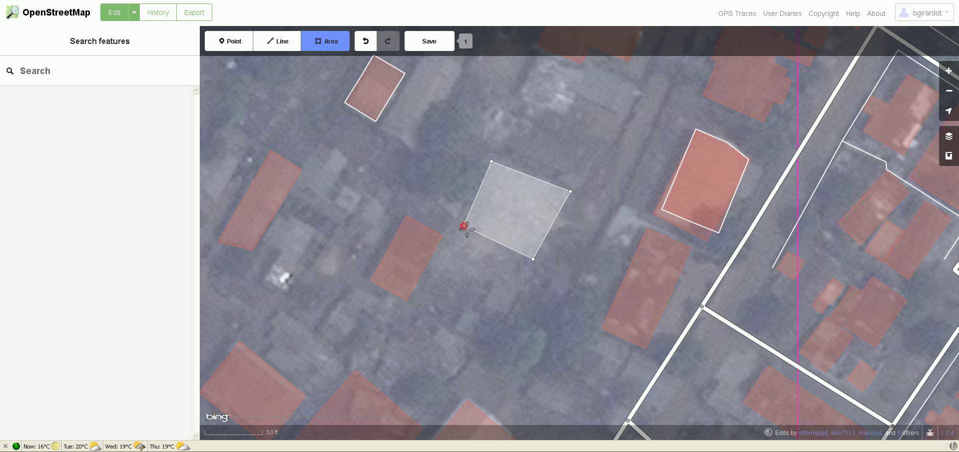
{"action": "left_click", "coordinate": [464, 225]}
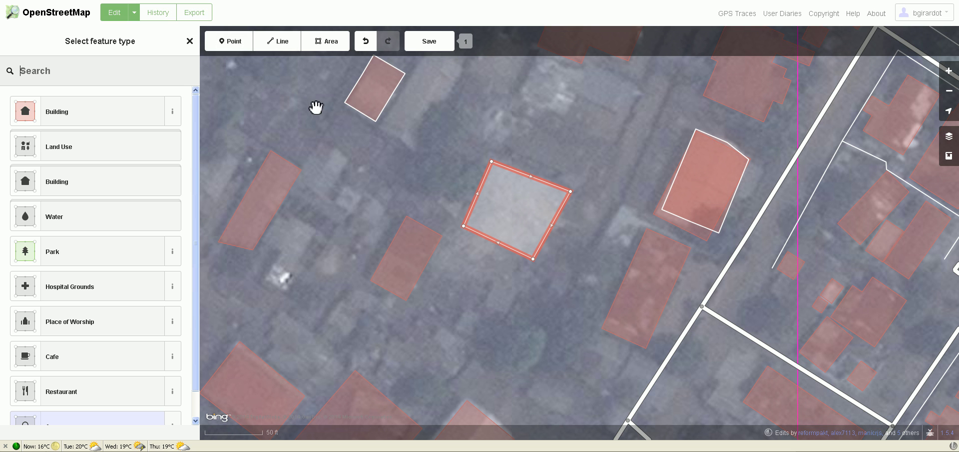
- Start saving, go to the untagged area from its warning, and tag it with the generic Building feature type
{"action": "left_click", "coordinate": [429, 41]}
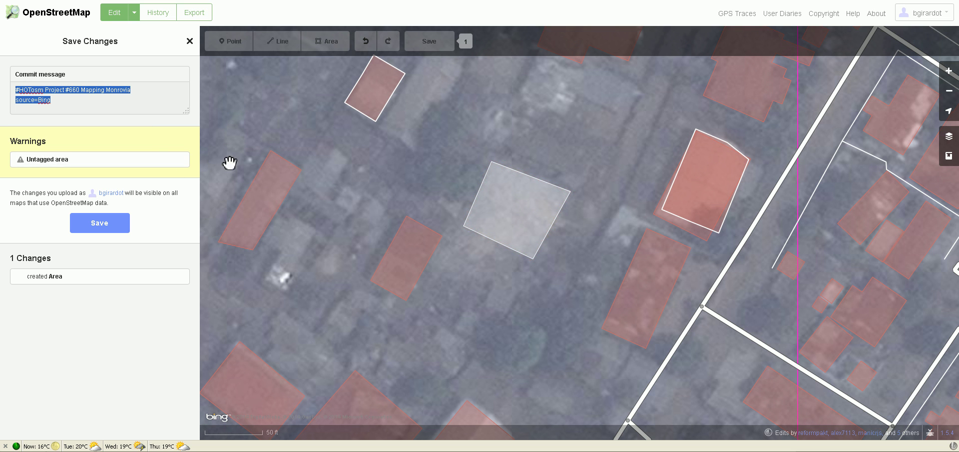
{"action": "left_click", "coordinate": [149, 161]}
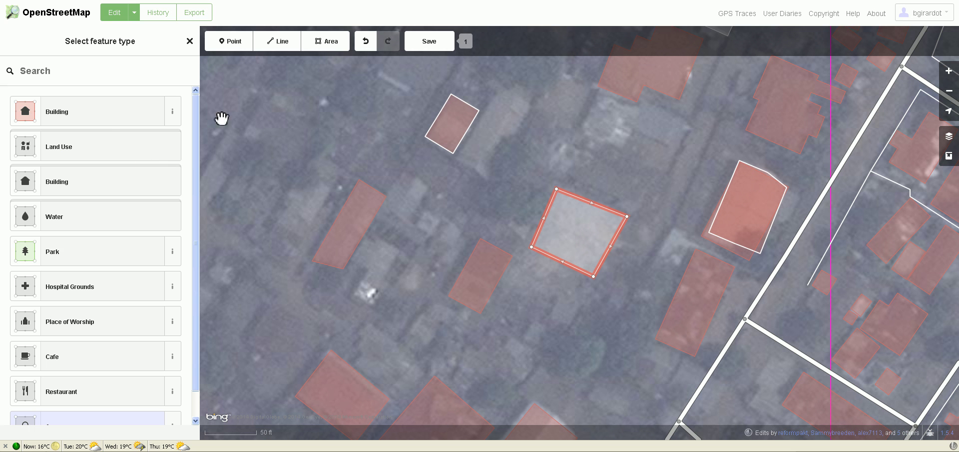
{"action": "left_click", "coordinate": [105, 117]}
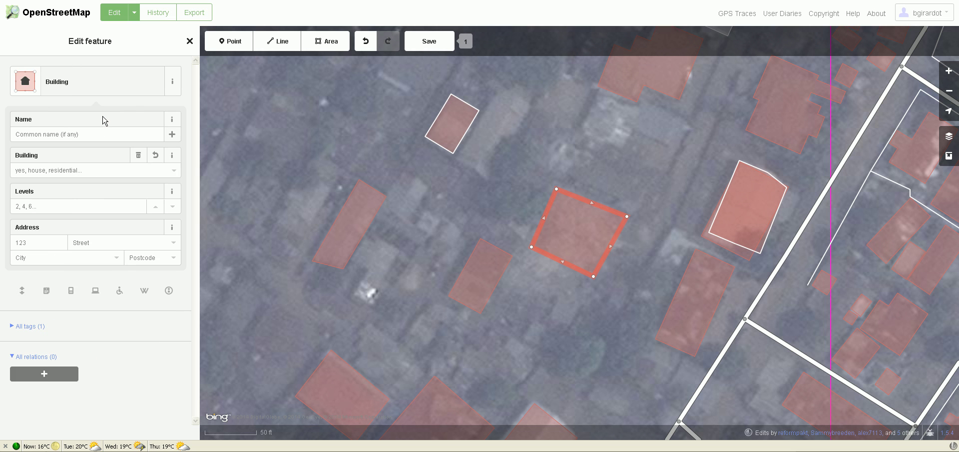
- Square the corners of the building on the open ground and delete that building
{"action": "left_click", "coordinate": [560, 294]}
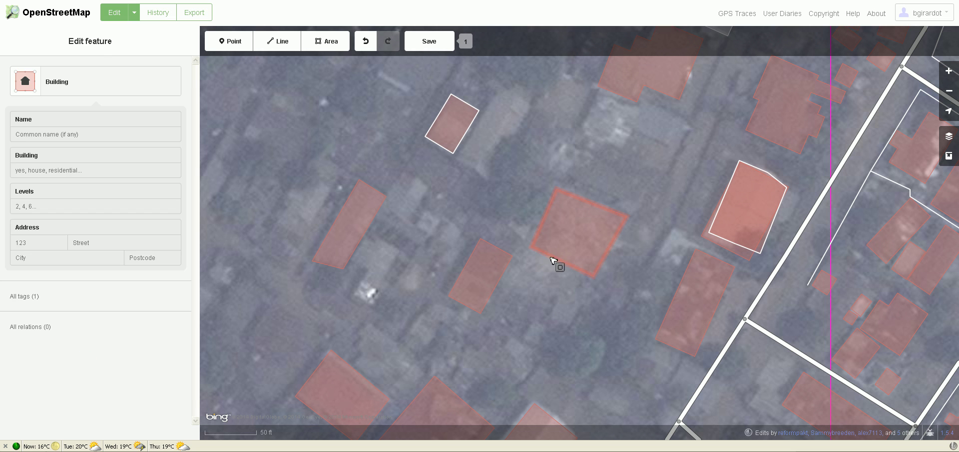
{"action": "left_click", "coordinate": [553, 261]}
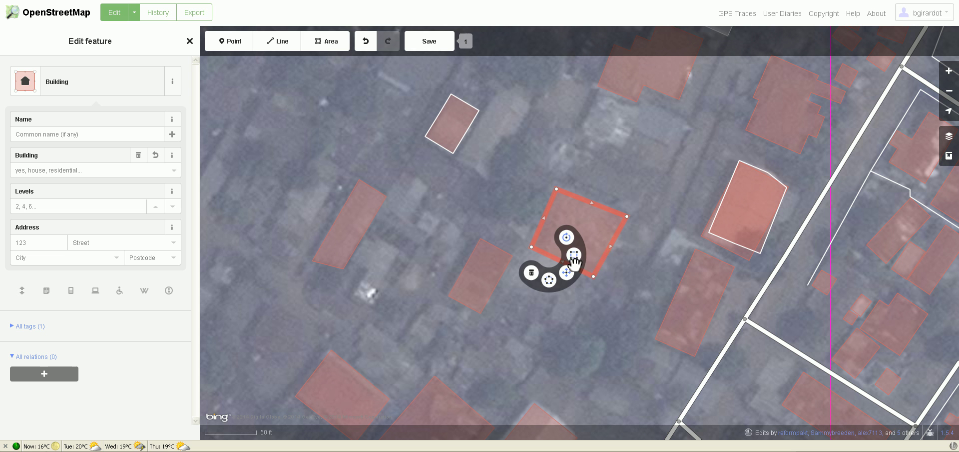
{"action": "left_click", "coordinate": [573, 255]}
{"action": "left_click", "coordinate": [553, 311]}
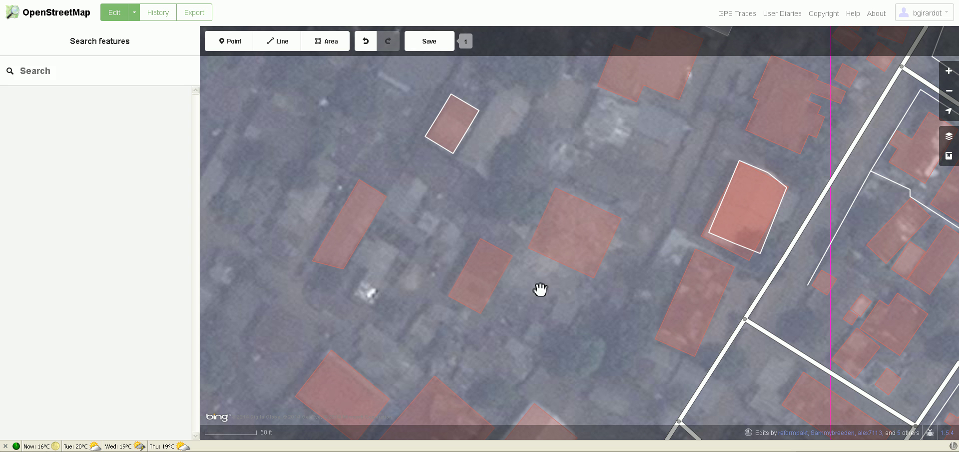
{"action": "left_click", "coordinate": [574, 200]}
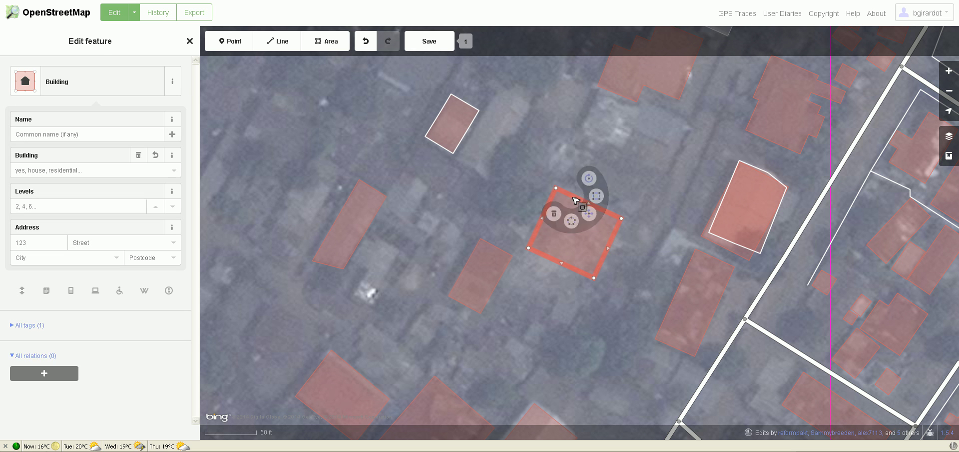
{"action": "left_click", "coordinate": [555, 215]}
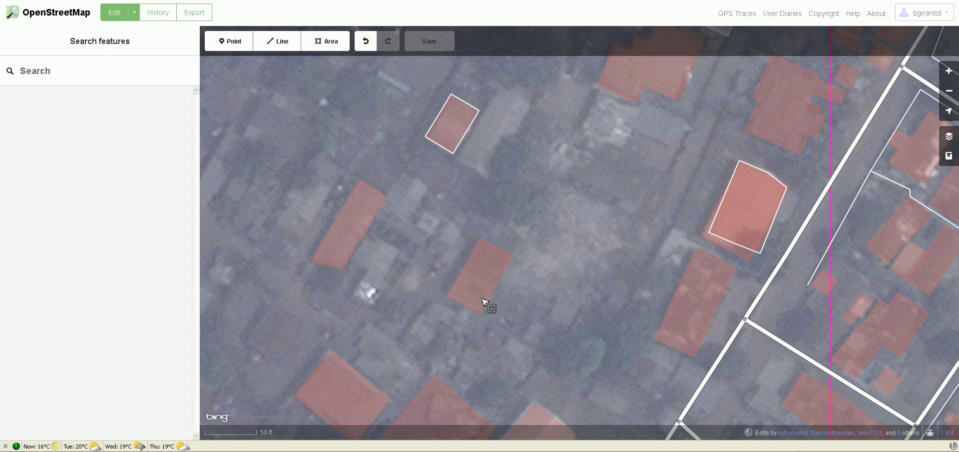